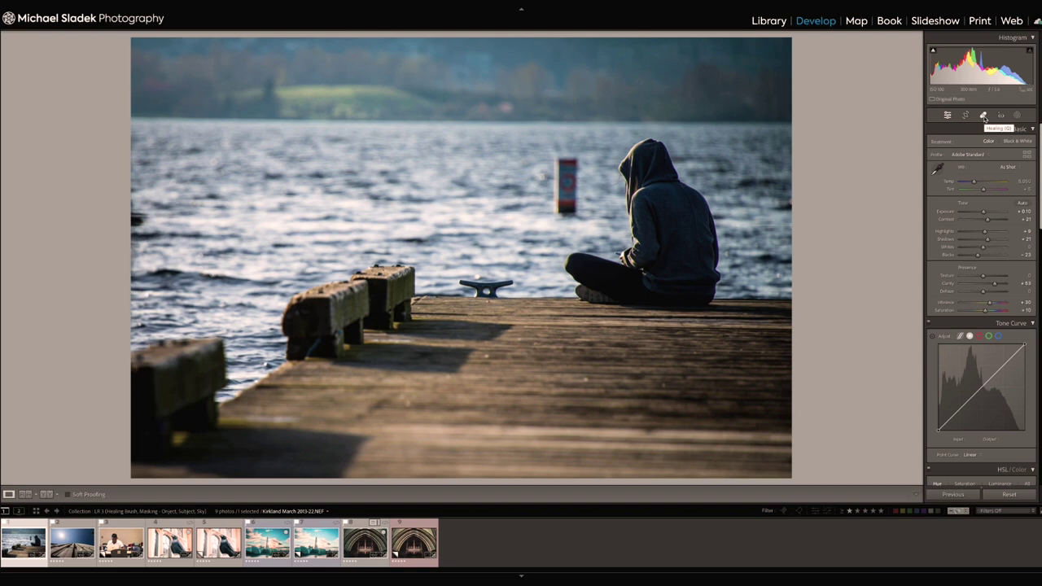
- Paint over the red buoy in the water with the Healing tool in content-aware Remove mode
left_click(984, 117)
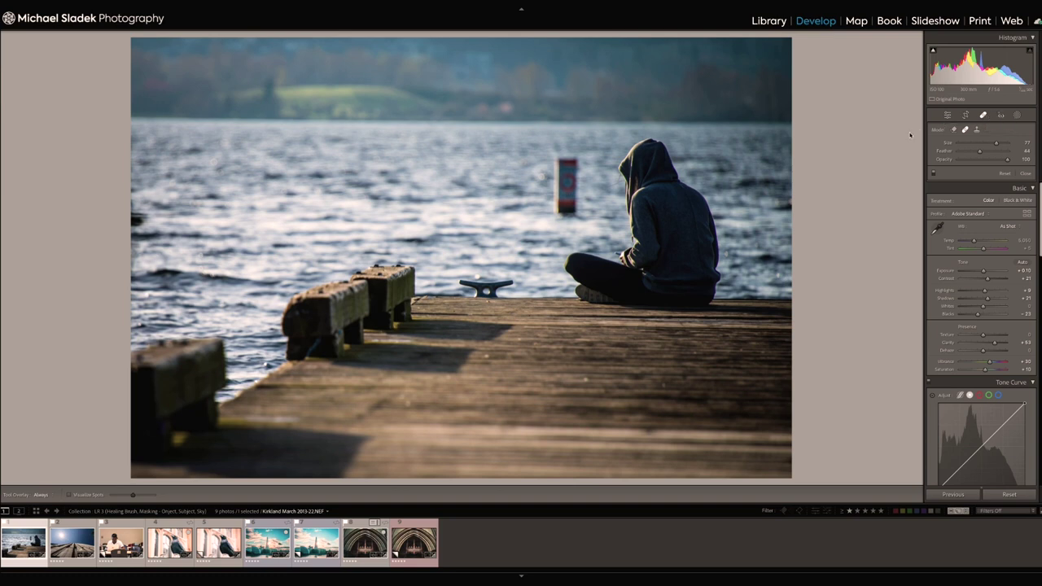
left_click(954, 129)
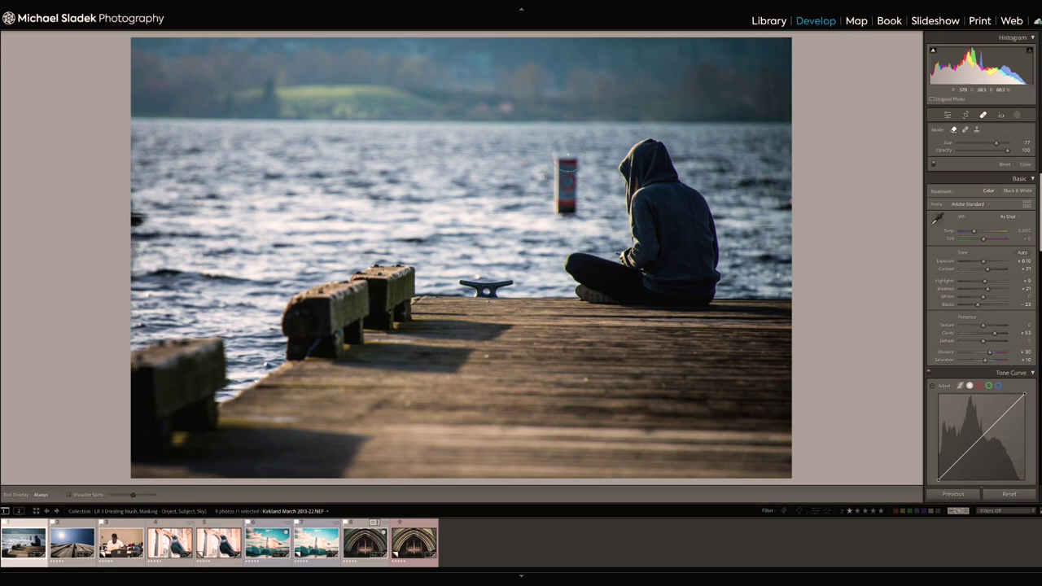
scroll(567, 153, "down", 1)
left_click(567, 148)
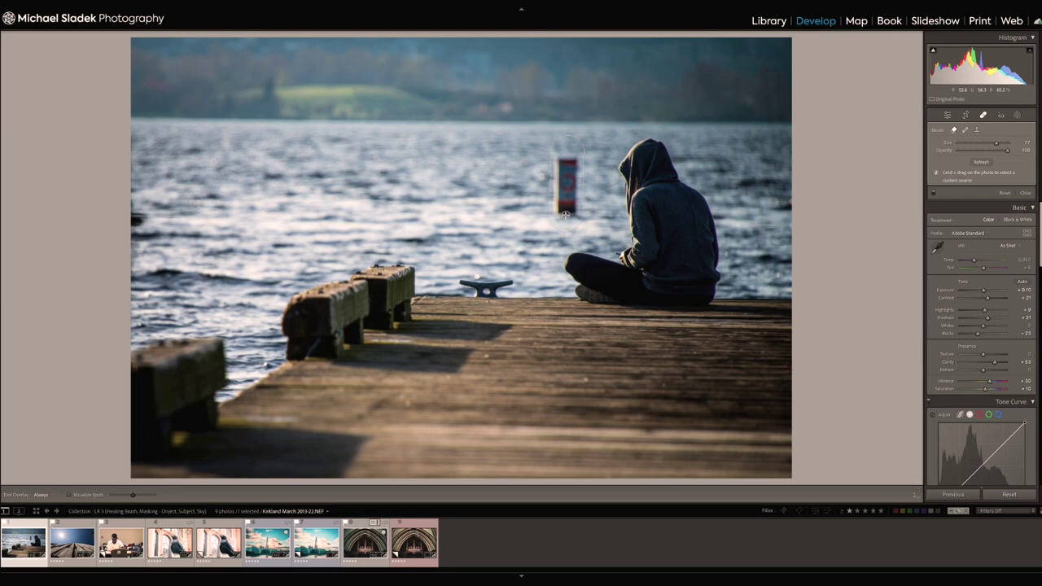
key("super+z")
key("super+shift+z")
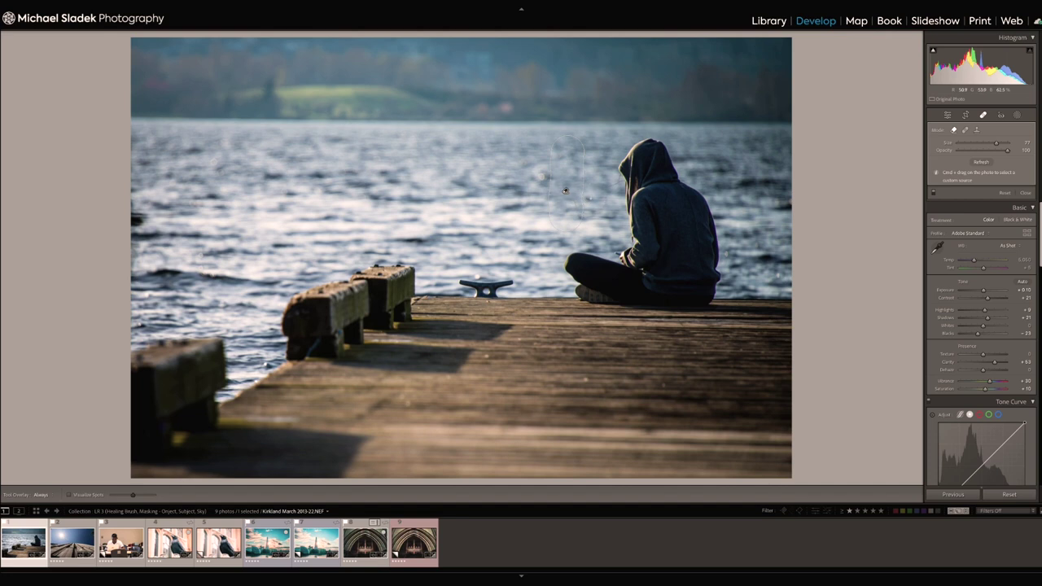
- Try refreshed and custom-sampled fills for the buoy removal, and reset all healing edits on the photo
left_click(982, 163)
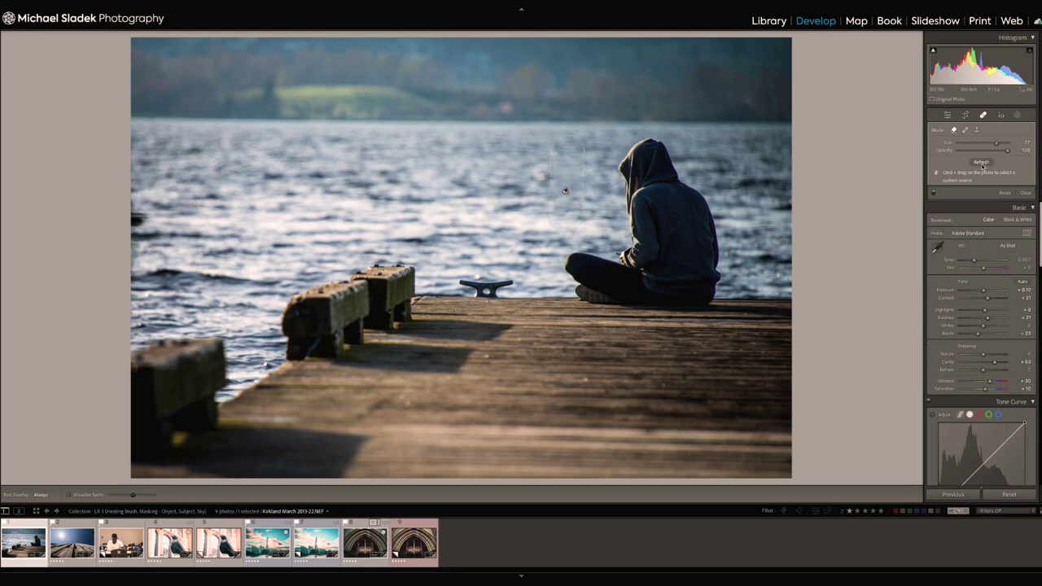
left_click(982, 163)
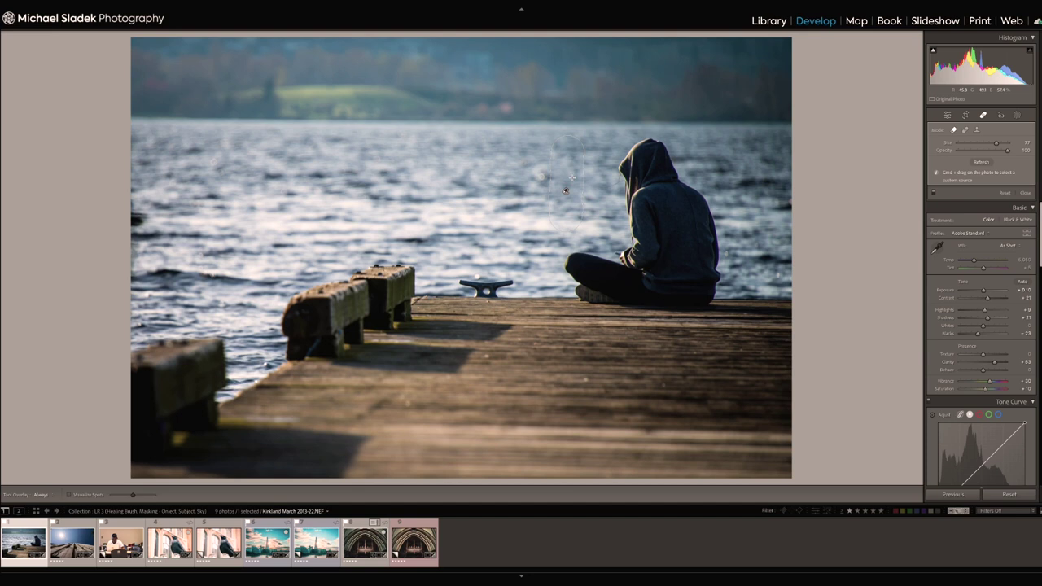
left_click_drag(464, 177, 419, 275)
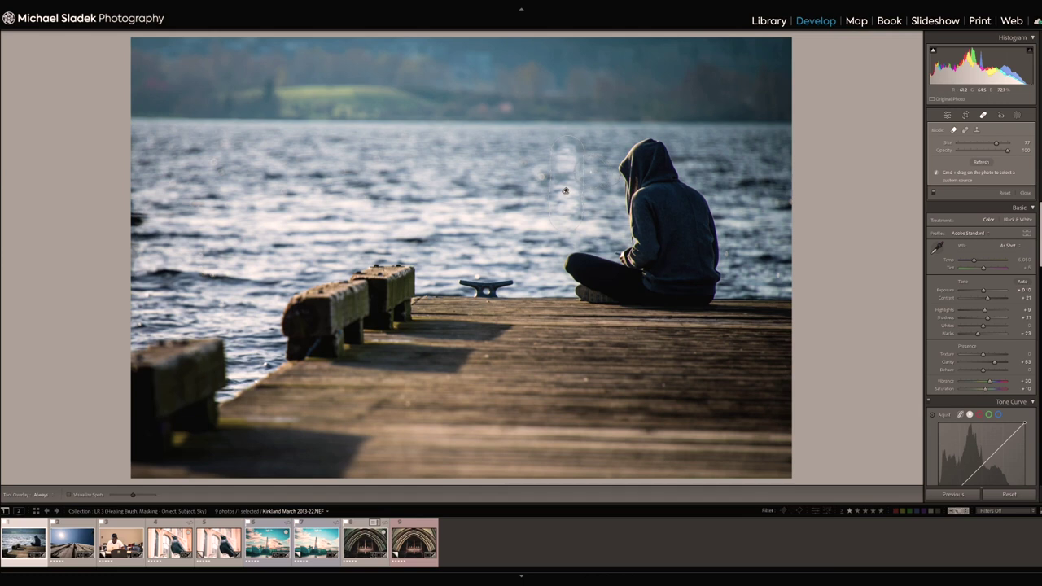
key("ctrl+z")
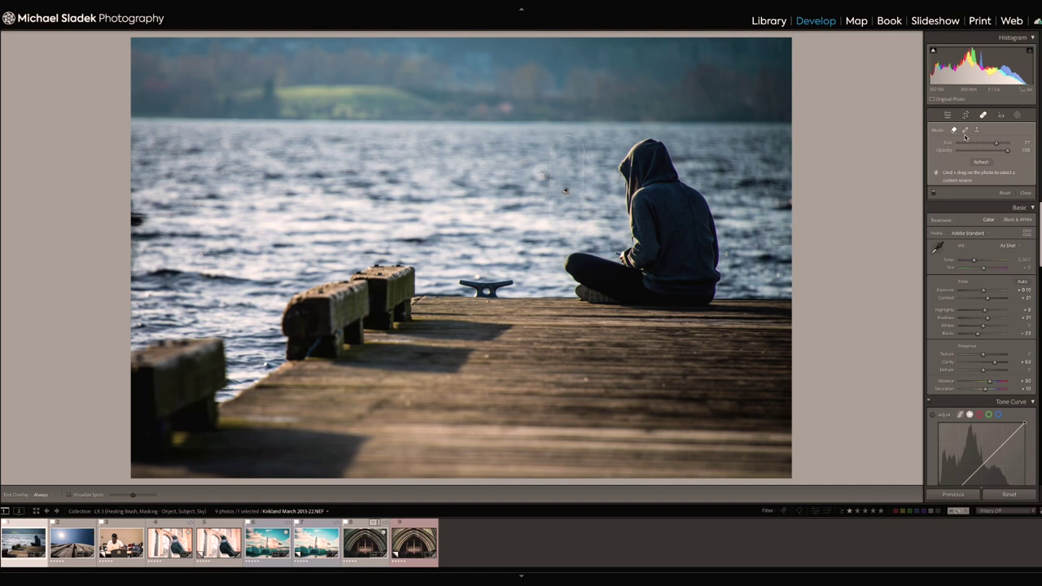
left_click(966, 131)
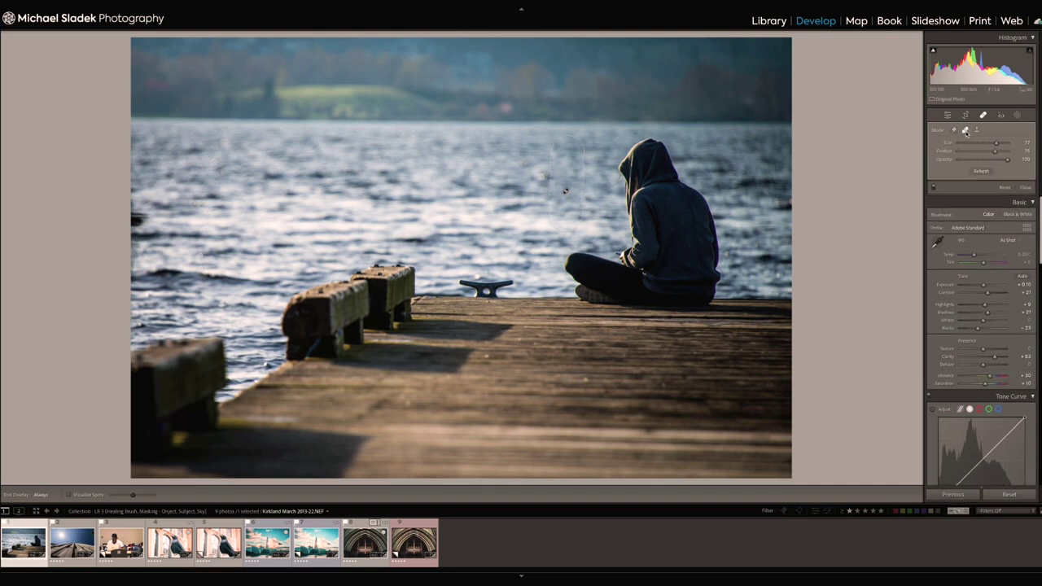
left_click(1005, 188)
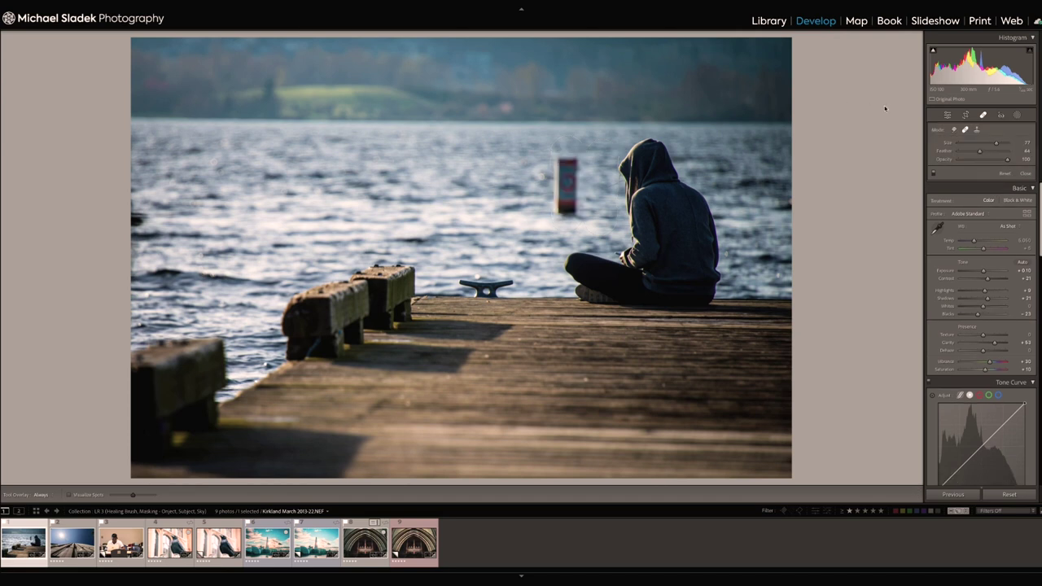
- Heal out the buoy in Heal mode with feather 51, sampling from the open water above the wooden posts
left_click(966, 130)
left_click_drag(981, 156, 984, 154)
left_click_drag(568, 159, 566, 214)
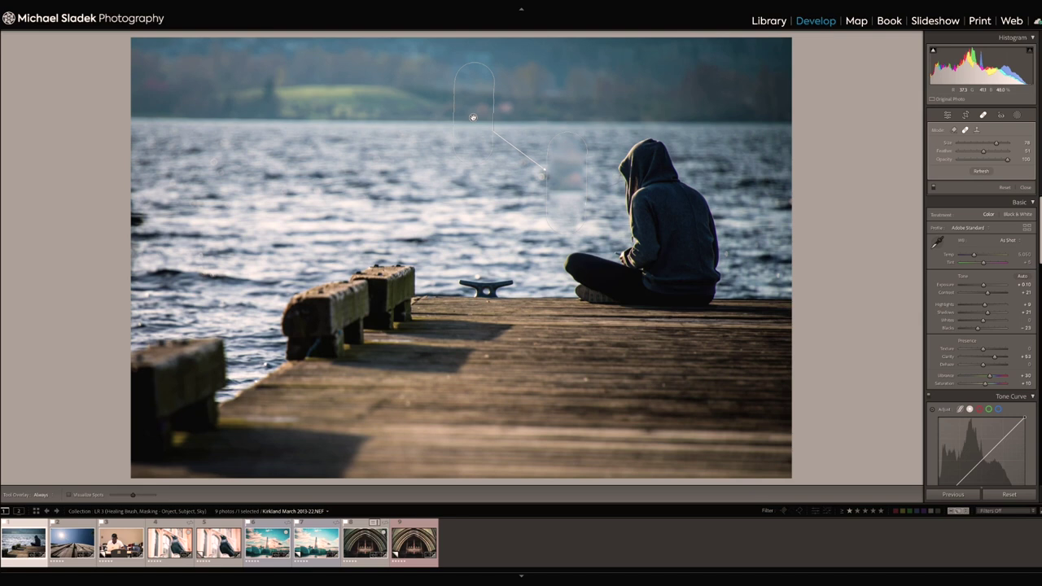
mouse_move(473, 118)
left_mouse_down()
mouse_move(458, 143)
mouse_move(303, 197)
left_mouse_up()
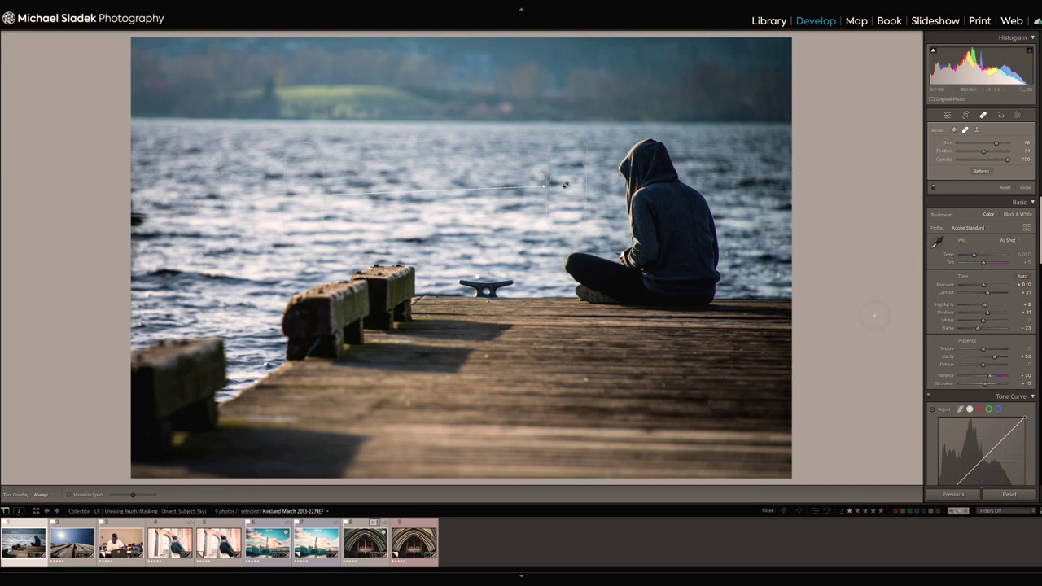
left_click(1025, 188)
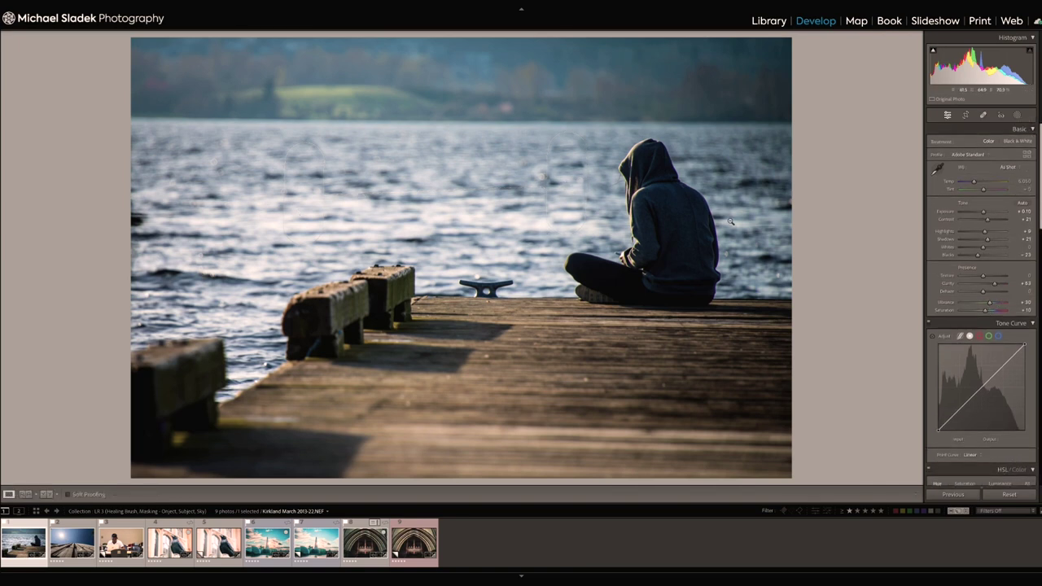
- Reopen the buoy's heal spot and move its sample source to water closer to the buoy
left_click(982, 115)
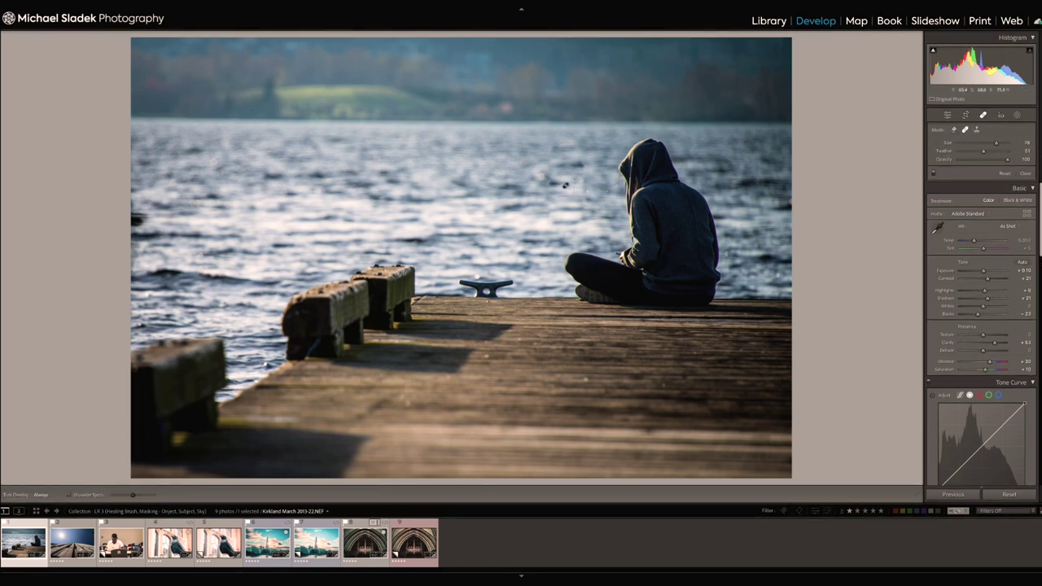
left_click(566, 185)
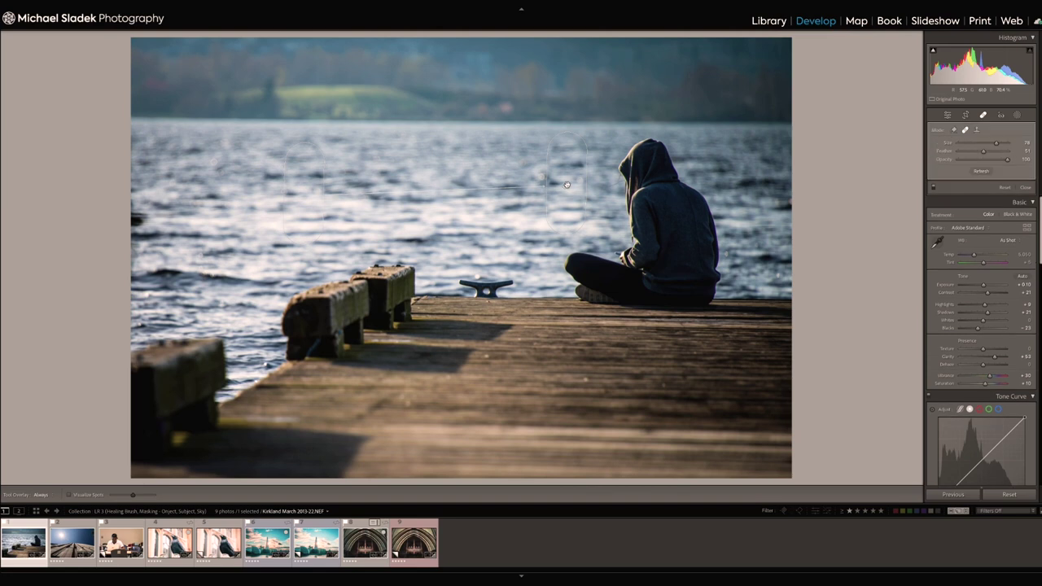
left_click_drag(296, 189, 357, 177)
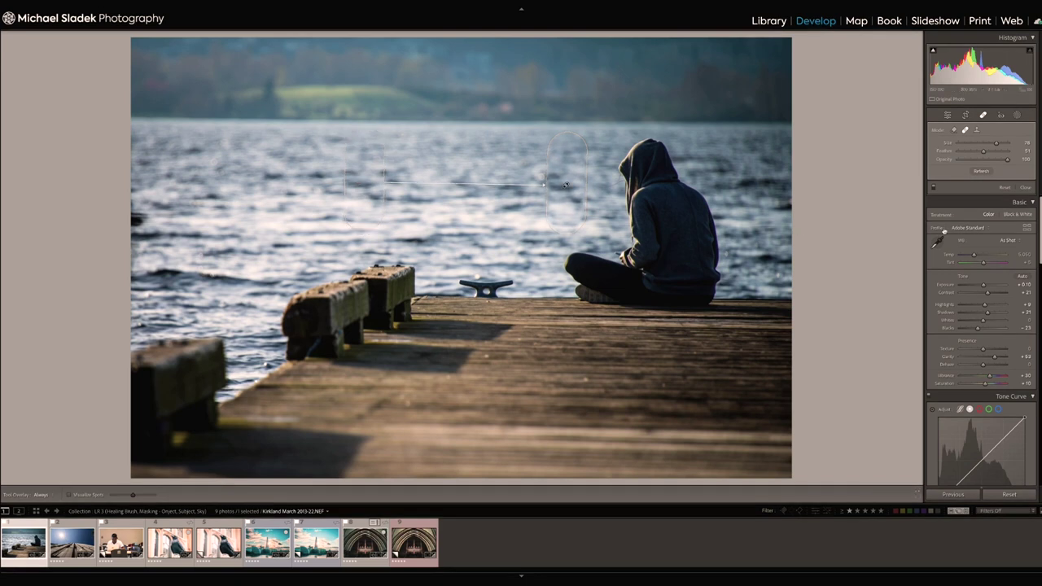
left_click(1027, 188)
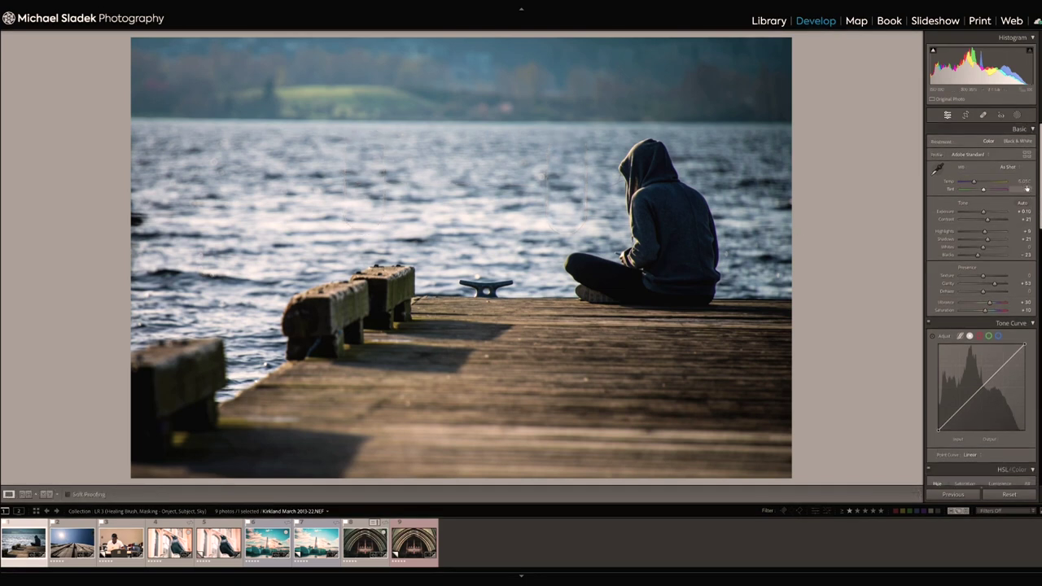
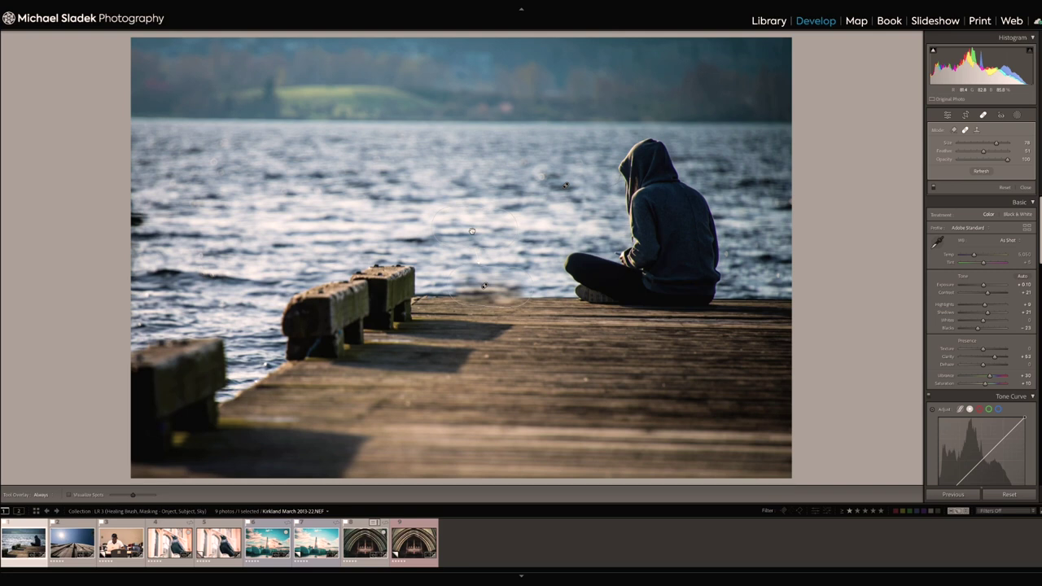
- Try sampling the dock edge beyond the seated figure for the metal cleat's heal spot, and delete that spot
mouse_move(489, 287)
left_mouse_down()
mouse_move(655, 281)
mouse_move(774, 301)
mouse_move(756, 293)
left_mouse_up()
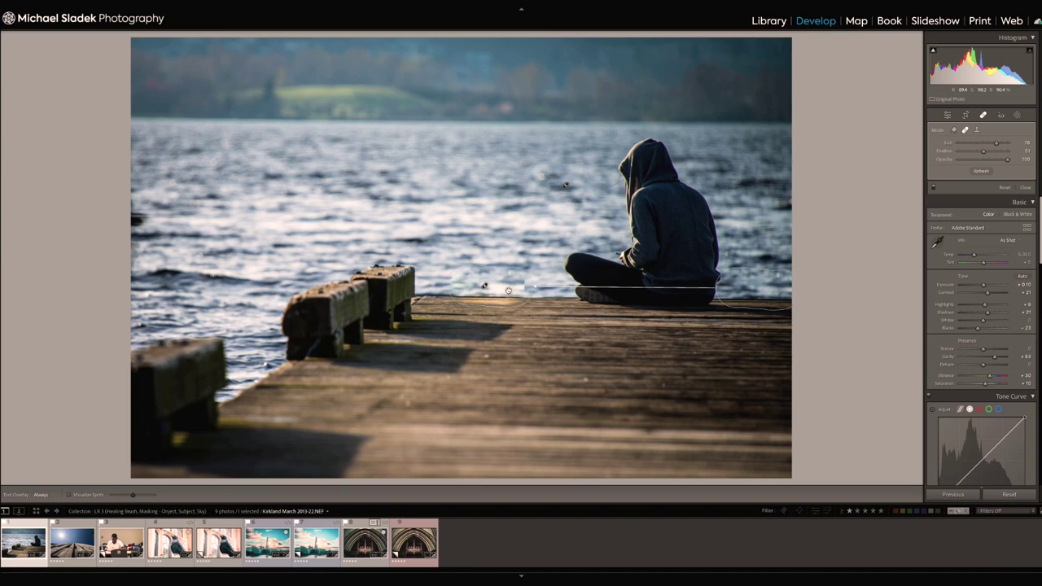
key("Delete")
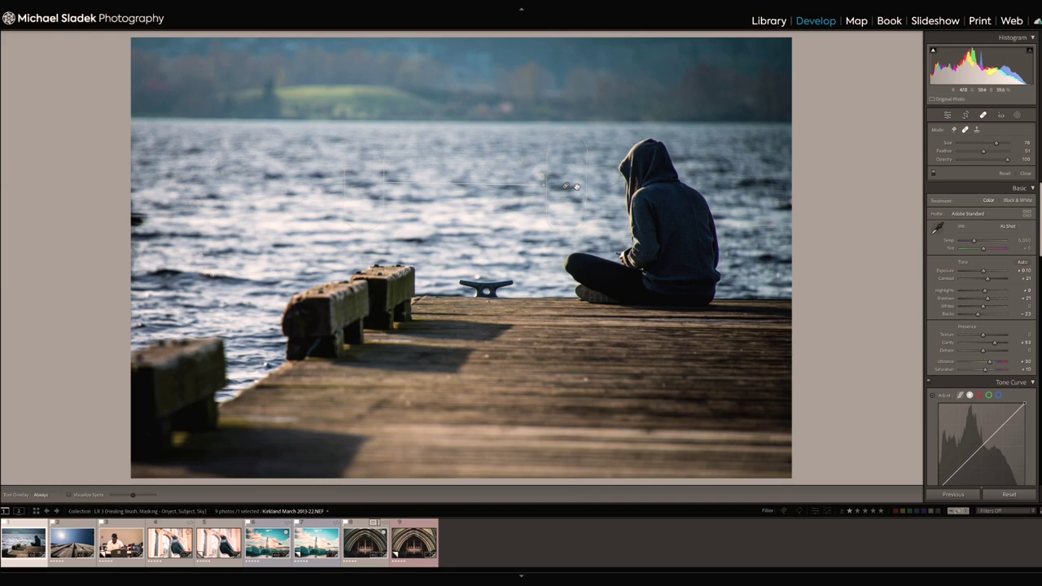
- Go to the building photo and heal the dust spots in the sky near the tree branch with a smaller brush
key("Right")
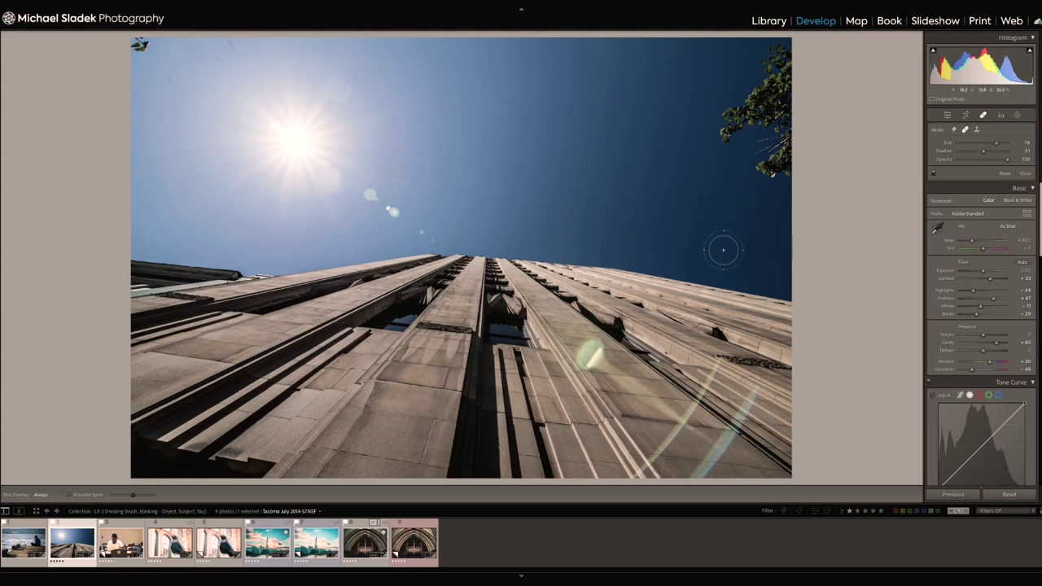
key("bracketleft")
key("bracketleft")
key("bracketleft")
left_click(695, 239)
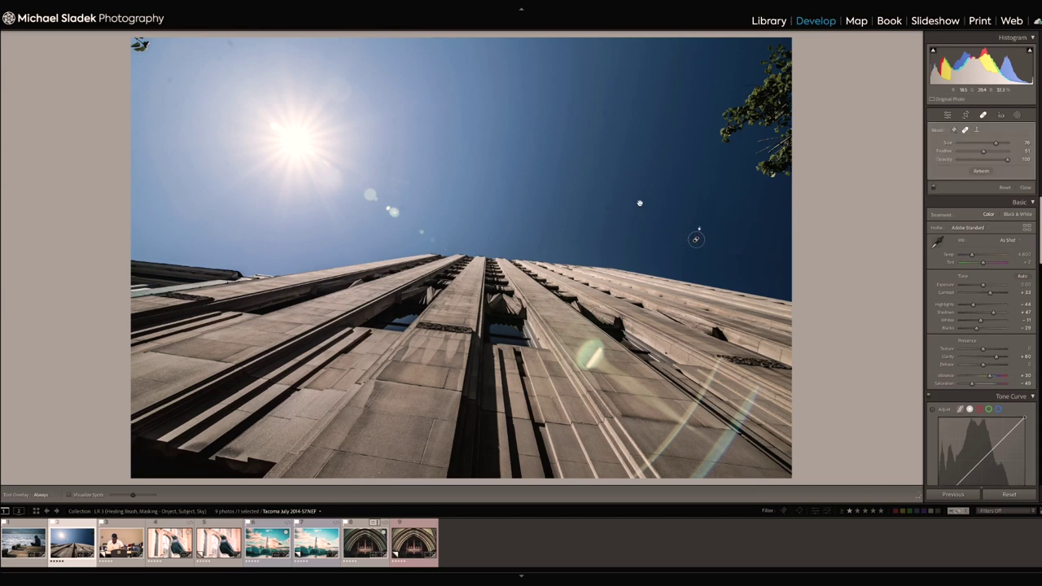
left_click(606, 209)
left_click(722, 185)
- Heal the dust spots around the sun's outer side and the one high in the darker sky
left_click(166, 79)
left_click(173, 100)
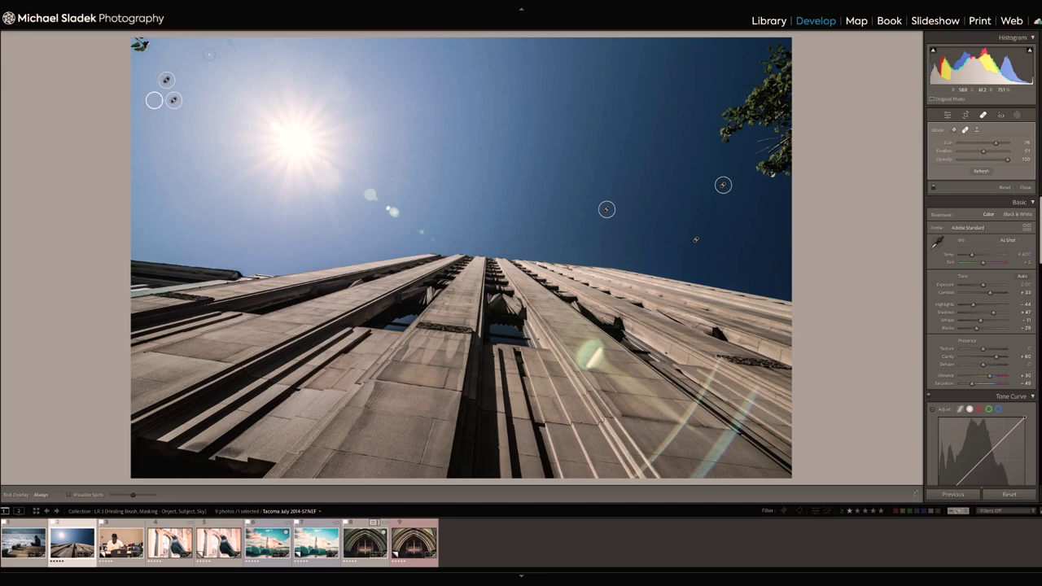
left_click(214, 58)
left_click(605, 111)
key("Escape")
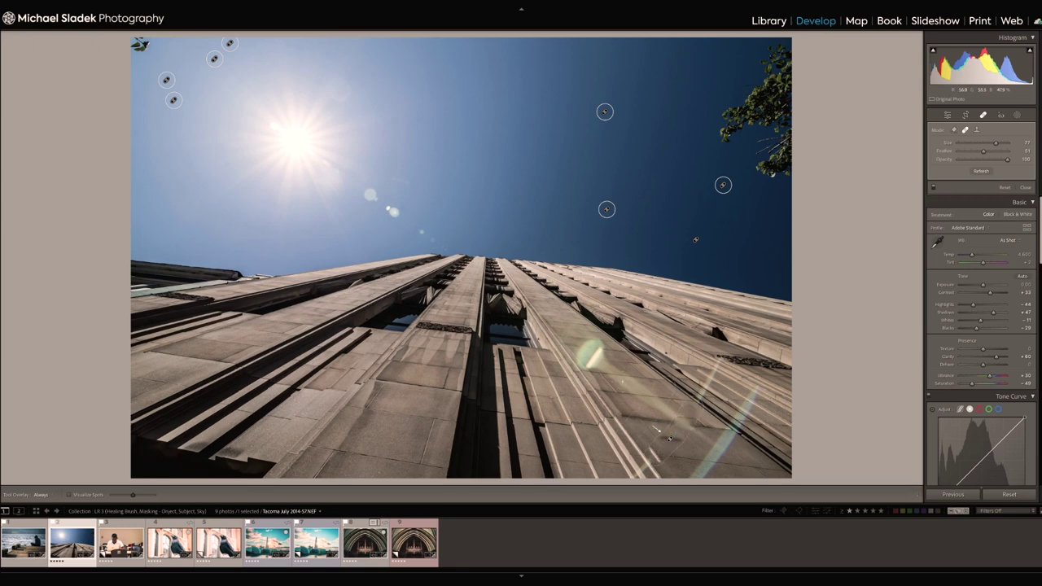
- Try to heal the lens flare streak on the lower facade, moving the sample source across the stonework
mouse_move(656, 428)
left_mouse_down()
mouse_move(667, 373)
mouse_move(655, 434)
left_mouse_up()
left_click_drag(463, 377, 412, 386)
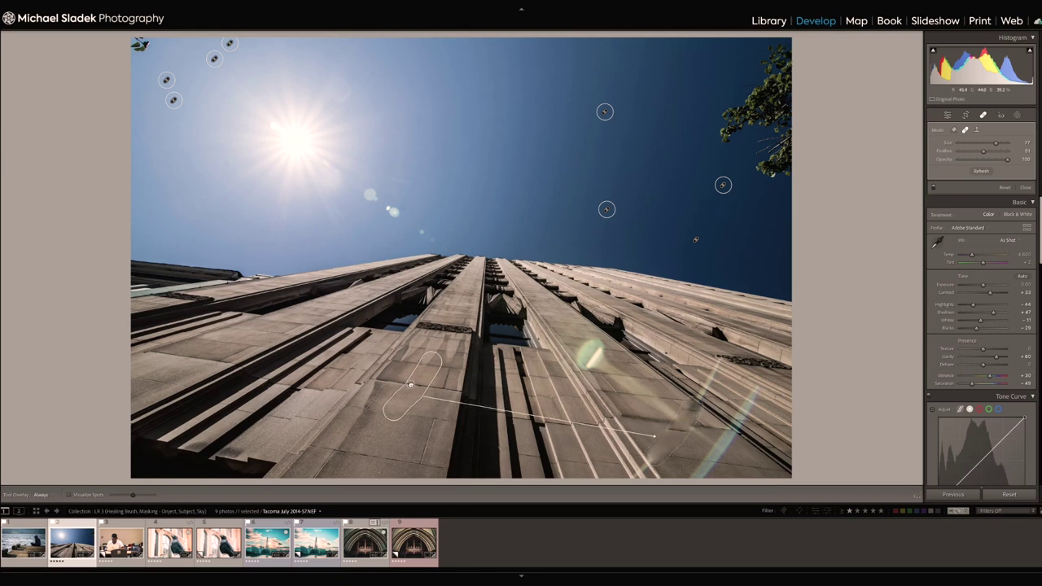
mouse_move(411, 385)
left_mouse_down()
mouse_move(745, 394)
mouse_move(681, 330)
mouse_move(577, 314)
left_mouse_up()
- Select all nine photos in the filmstrip and remove the leaves in the sky's upper-left corner using content-aware Remove mode
key("ctrl+a")
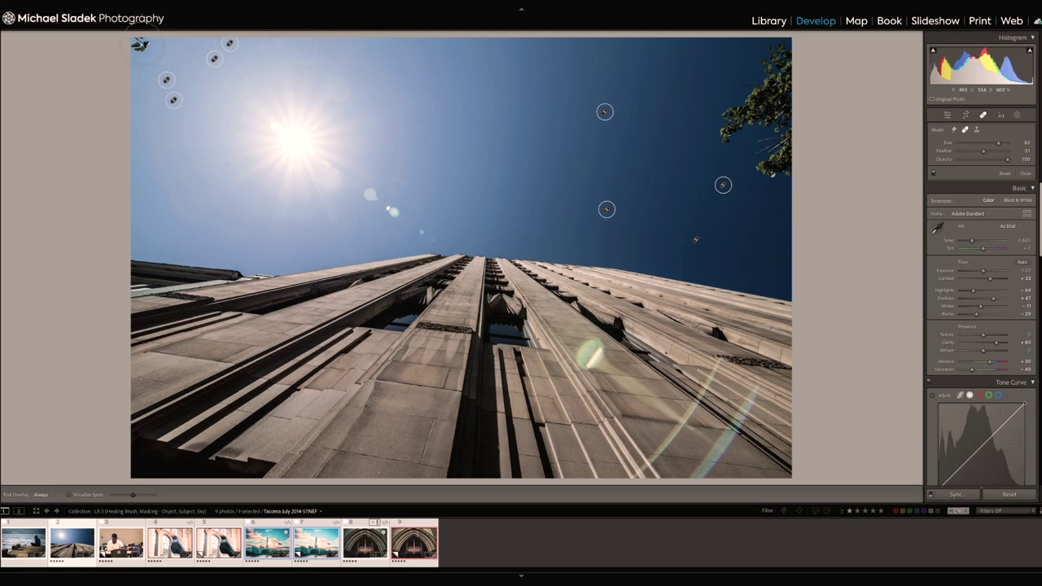
left_click(140, 44)
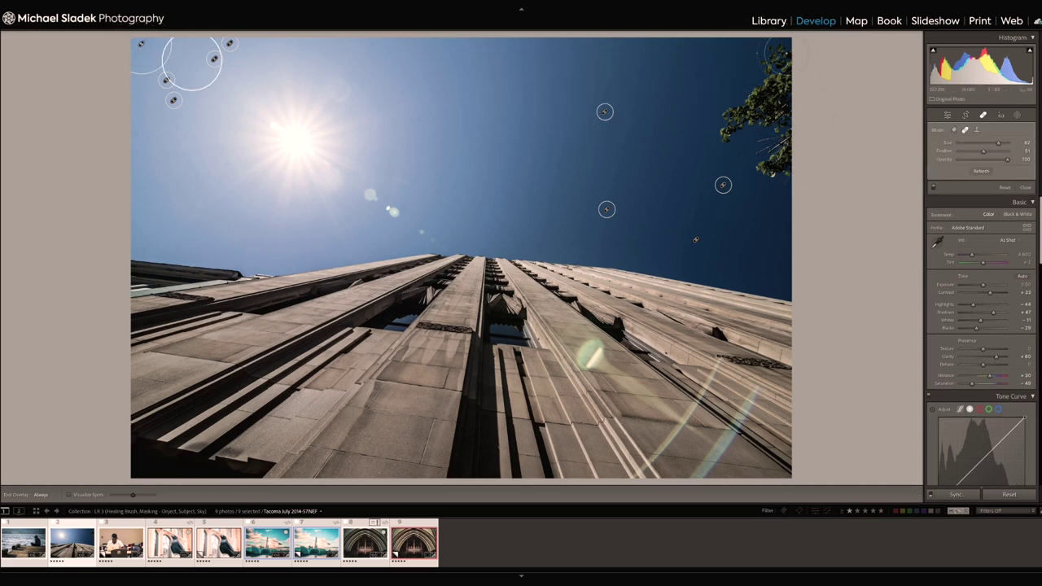
left_click(954, 130)
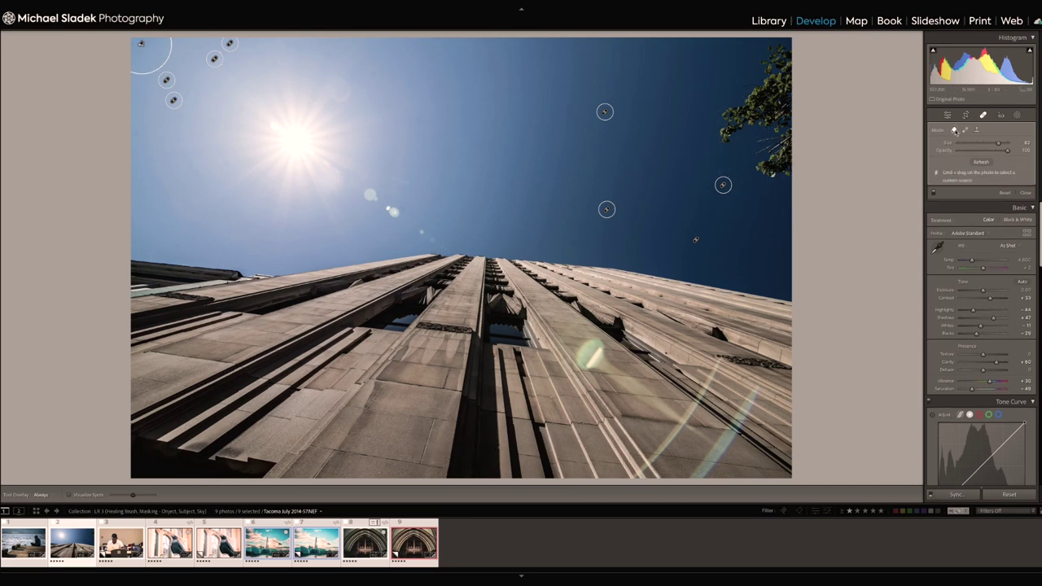
- Remove the tree branch at the sky's upper-right edge with content-aware Remove and refresh the fill
mouse_move(789, 57)
left_mouse_down()
mouse_move(742, 78)
mouse_move(716, 124)
mouse_move(774, 146)
mouse_move(783, 167)
mouse_move(793, 83)
mouse_move(769, 122)
left_mouse_up()
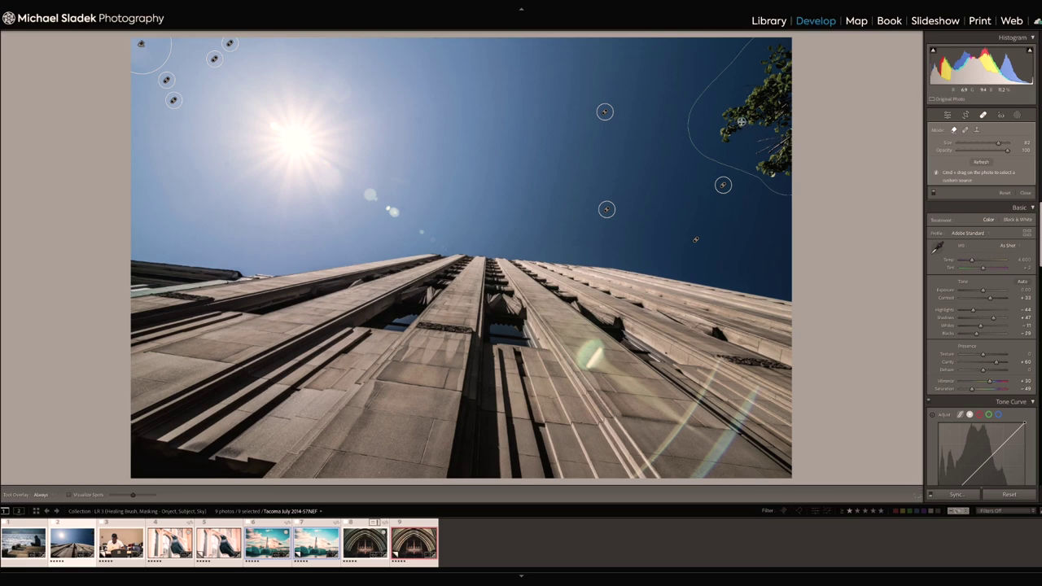
left_click(981, 161)
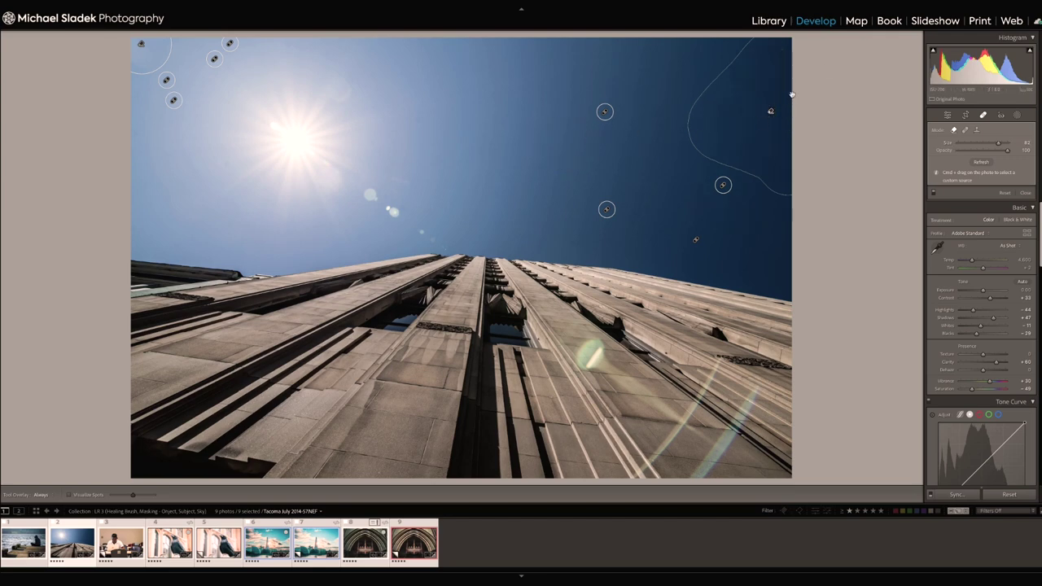
key("Escape")
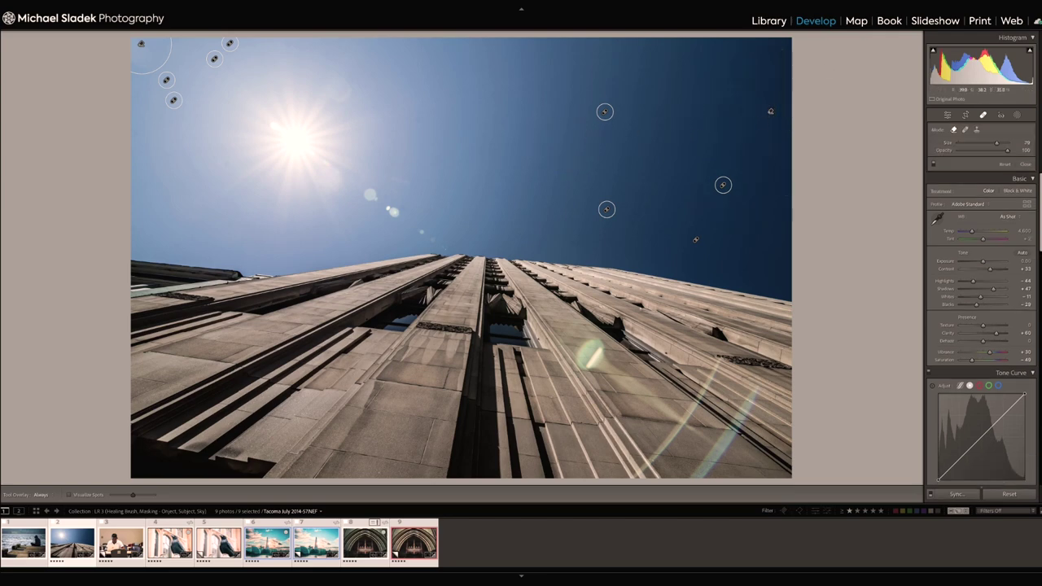
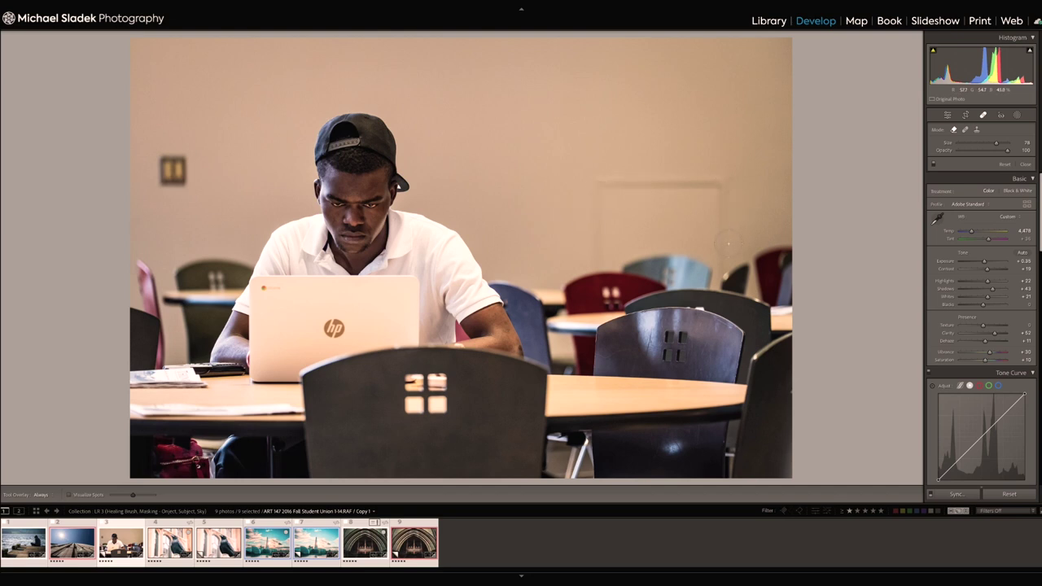
- Heal out the switch plate on the wall behind the student in Heal mode
left_click(965, 129)
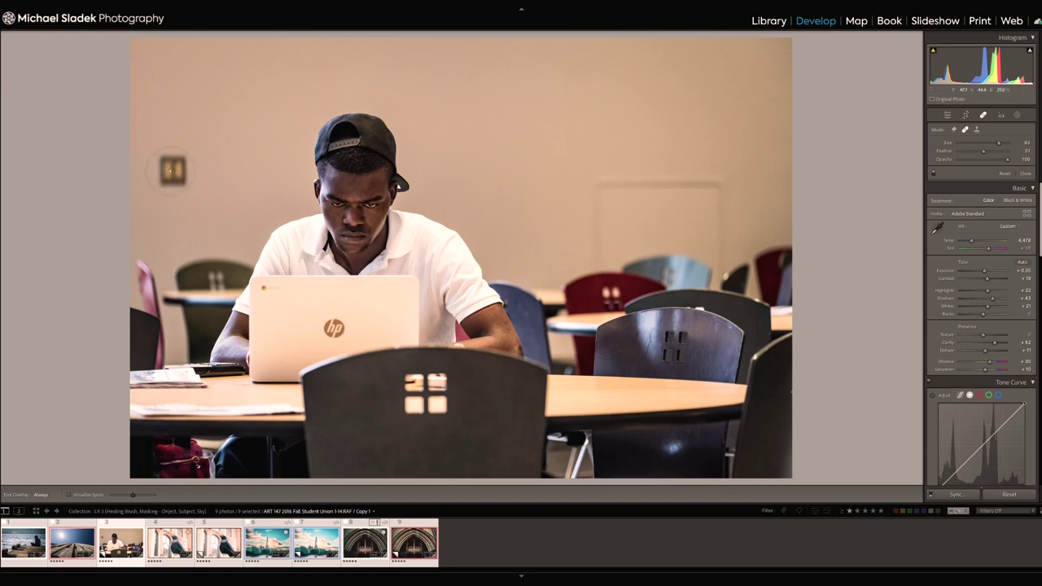
left_click(171, 170)
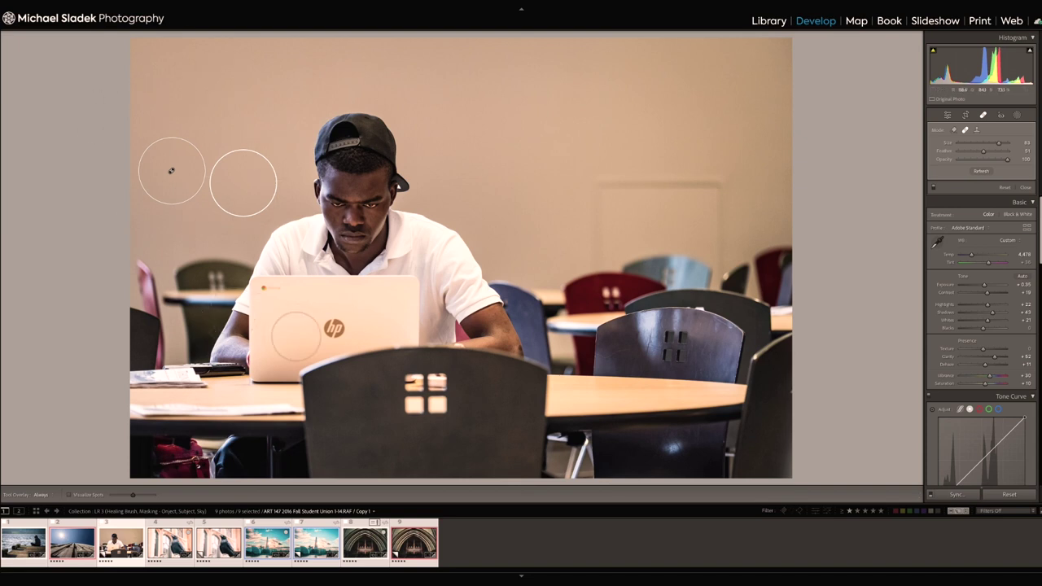
key("Escape")
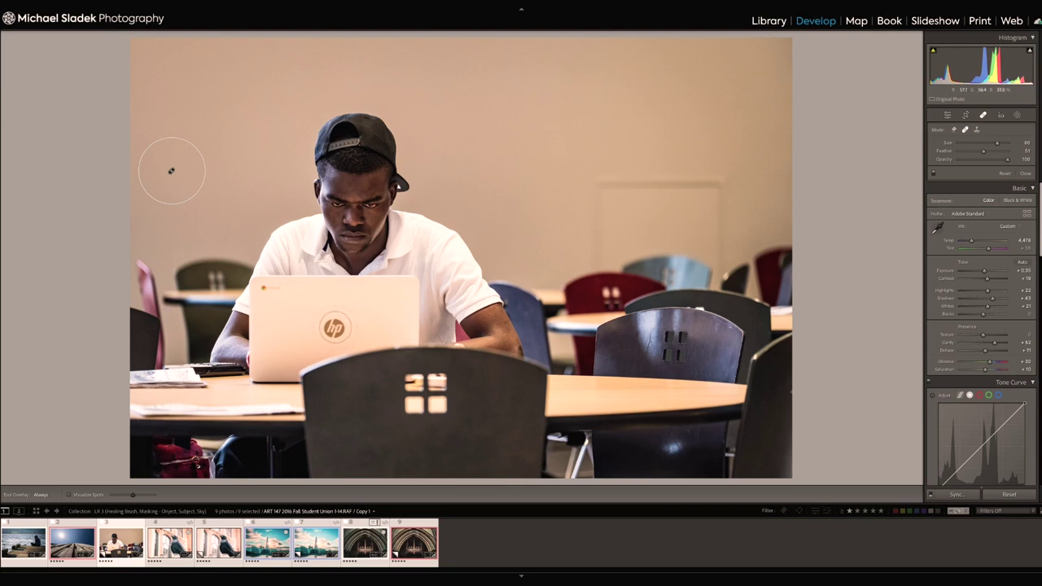
- Heal out the HP logo and the small browser logo on the student's laptop lid
left_click(334, 328)
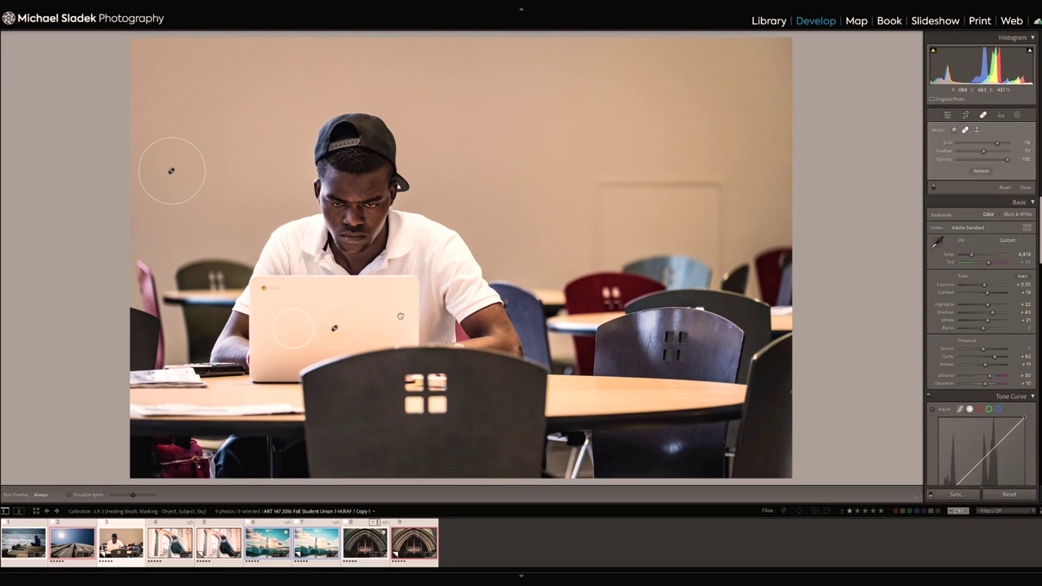
mouse_move(291, 327)
left_mouse_down()
mouse_move(361, 328)
mouse_move(316, 322)
mouse_move(287, 294)
left_mouse_up()
scroll(171, 171, "up", 1)
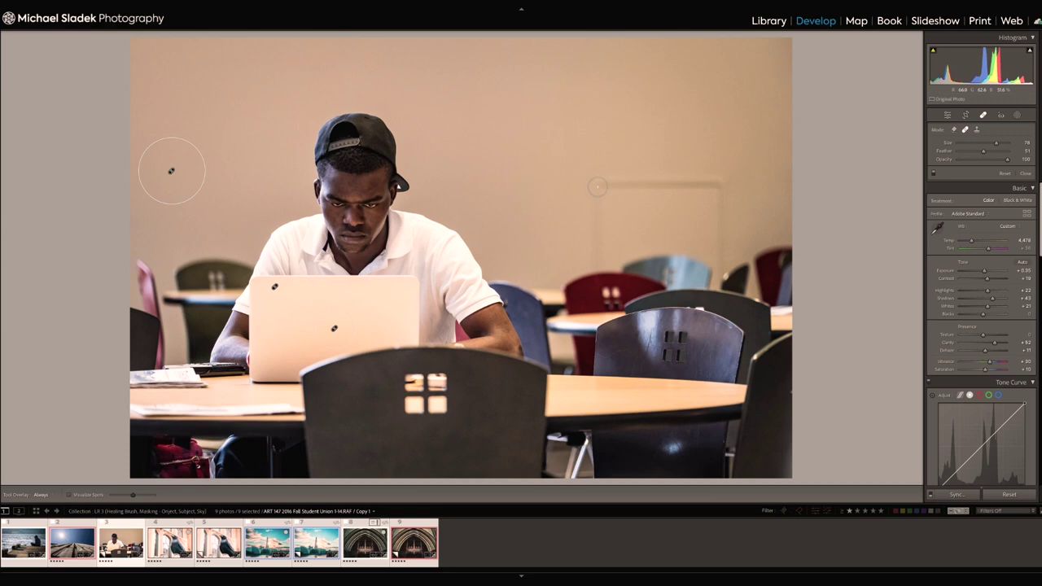
- Heal out the vertical and upper edges of the rectangular panel outline on the wall behind the chairs
left_click(597, 187)
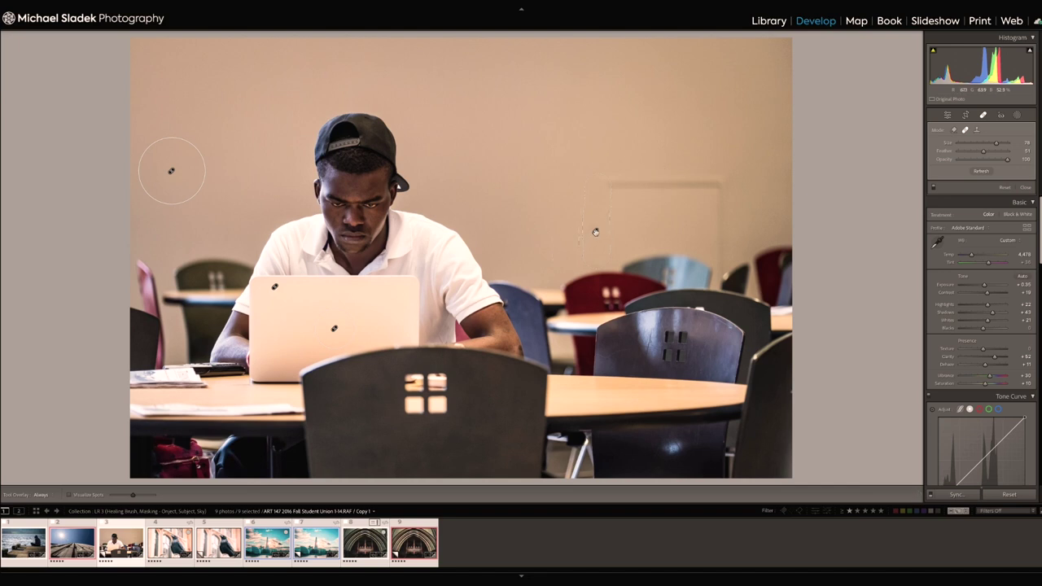
left_click_drag(596, 236, 591, 273)
left_click(595, 233)
left_click_drag(723, 257, 721, 229)
left_click(597, 187, "alt")
left_click_drag(669, 186, 721, 184)
left_click(1024, 189)
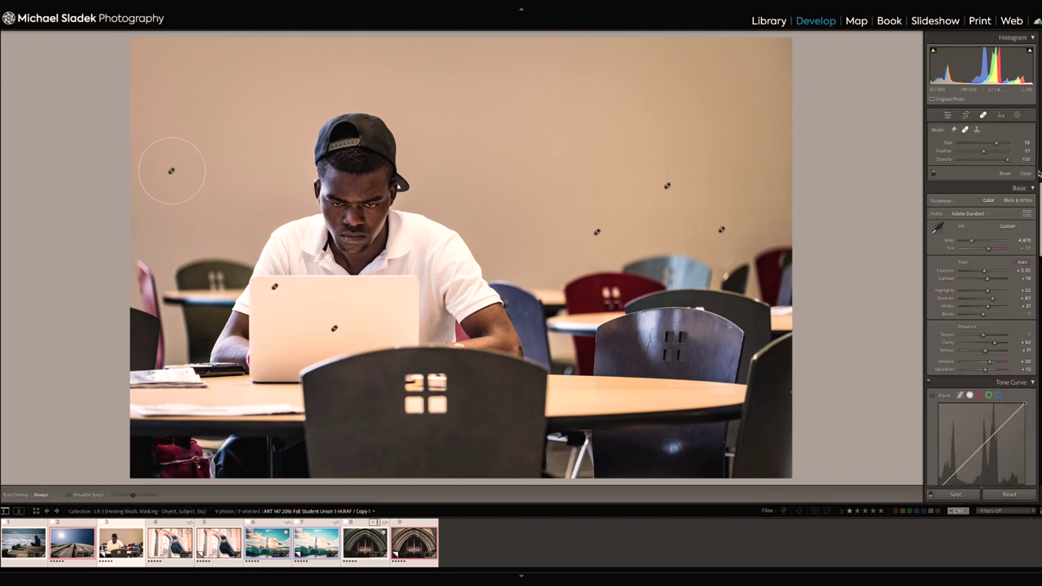
- Compare the student photo with and without its healing corrections, and close the Healing tool
left_click(1026, 174)
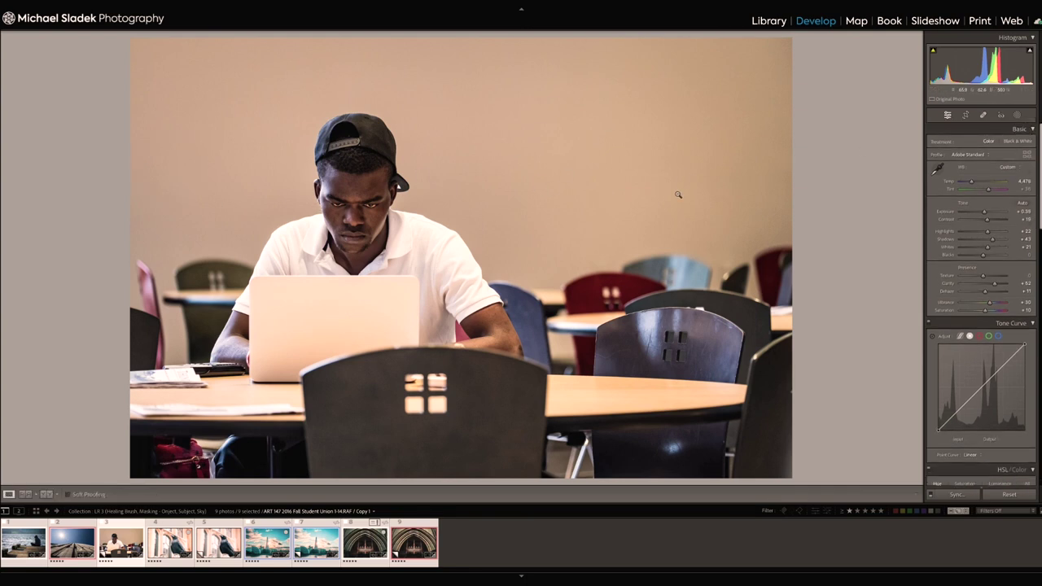
key("q")
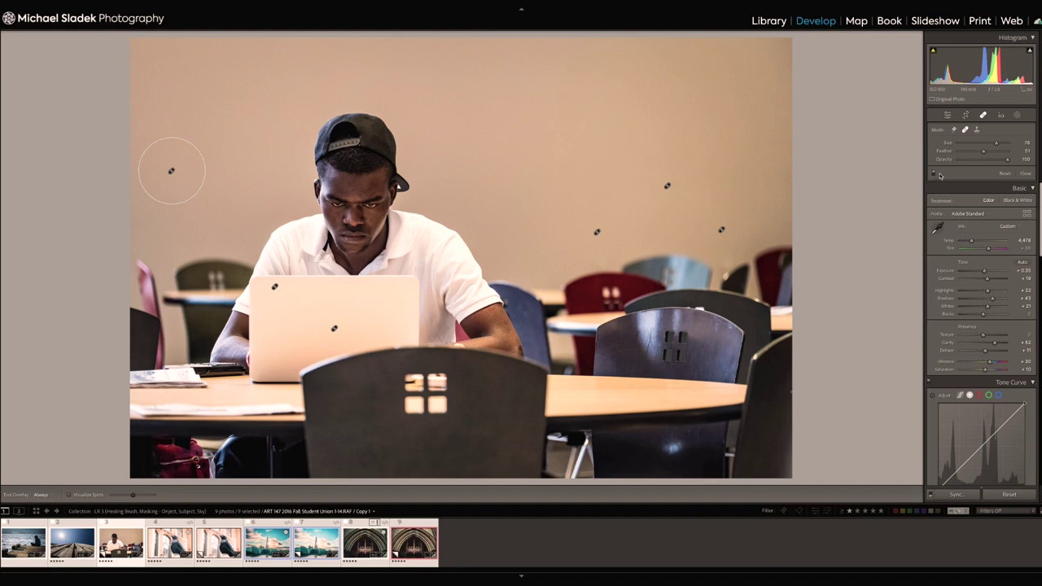
left_click(934, 175)
left_click(934, 175)
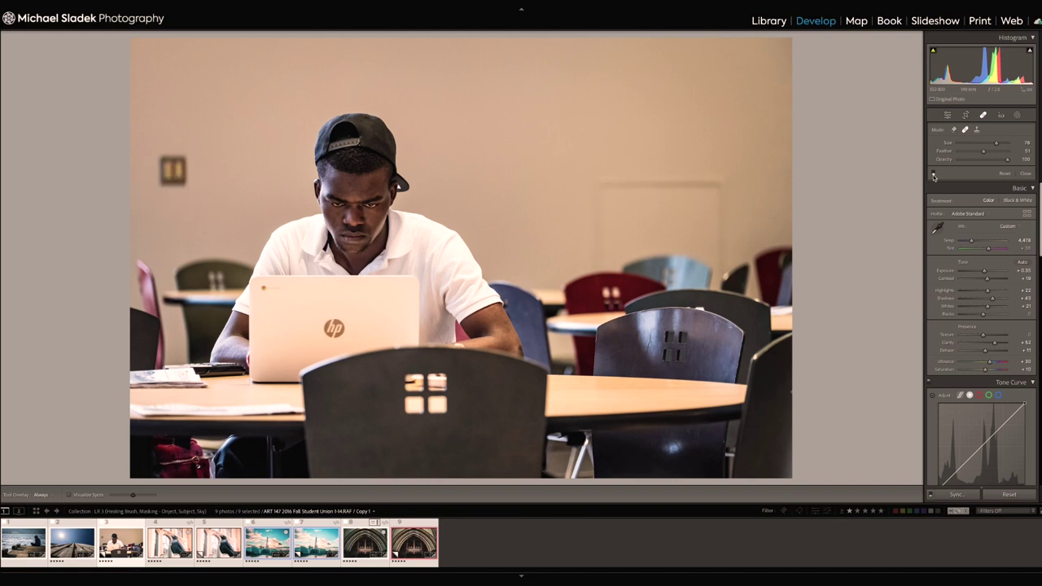
left_click(933, 175)
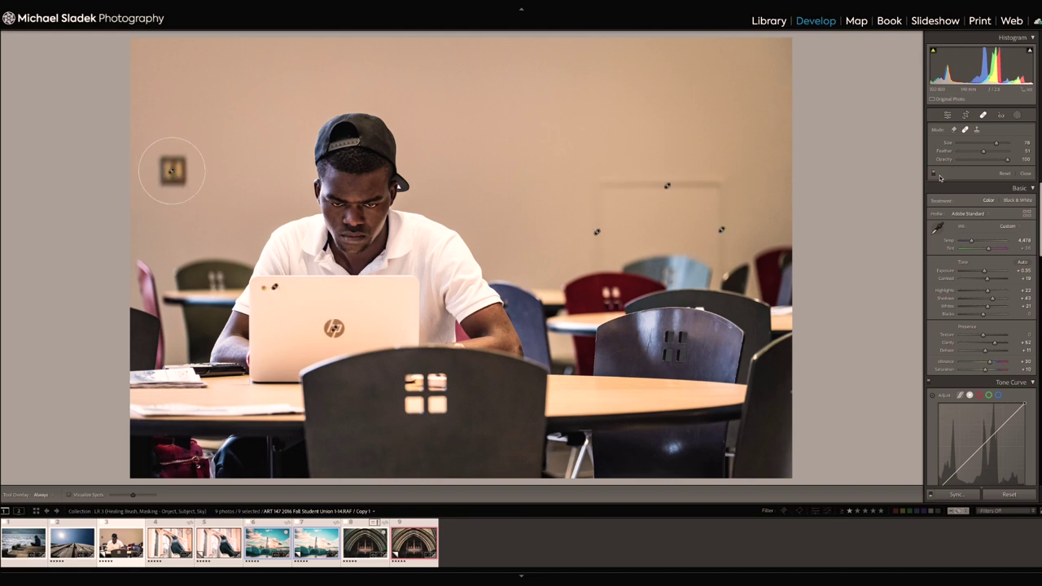
left_click(1026, 174)
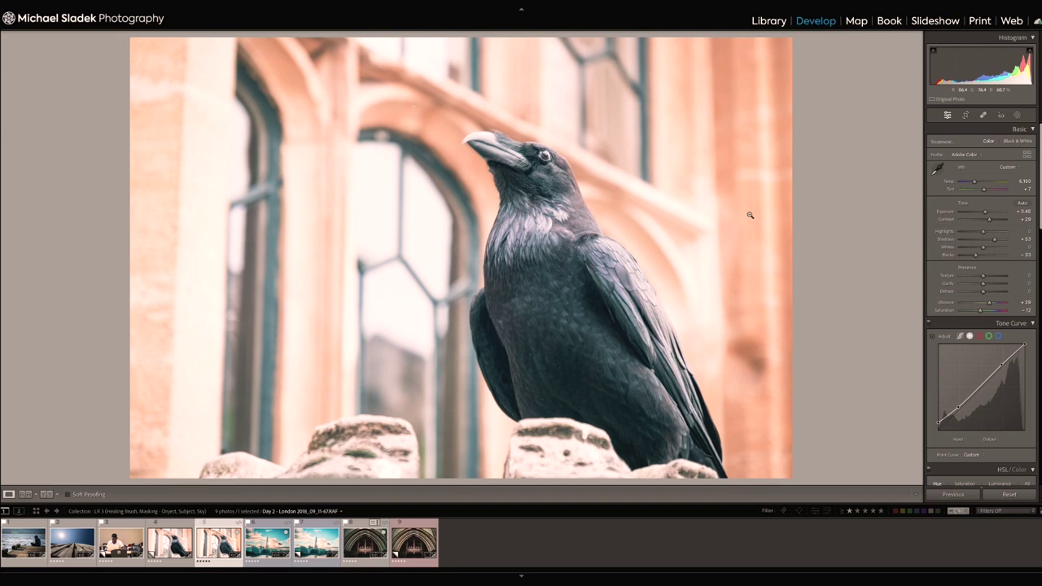
- Create a Select Subject mask on the raven photo and expand its mask components
left_click(1017, 115)
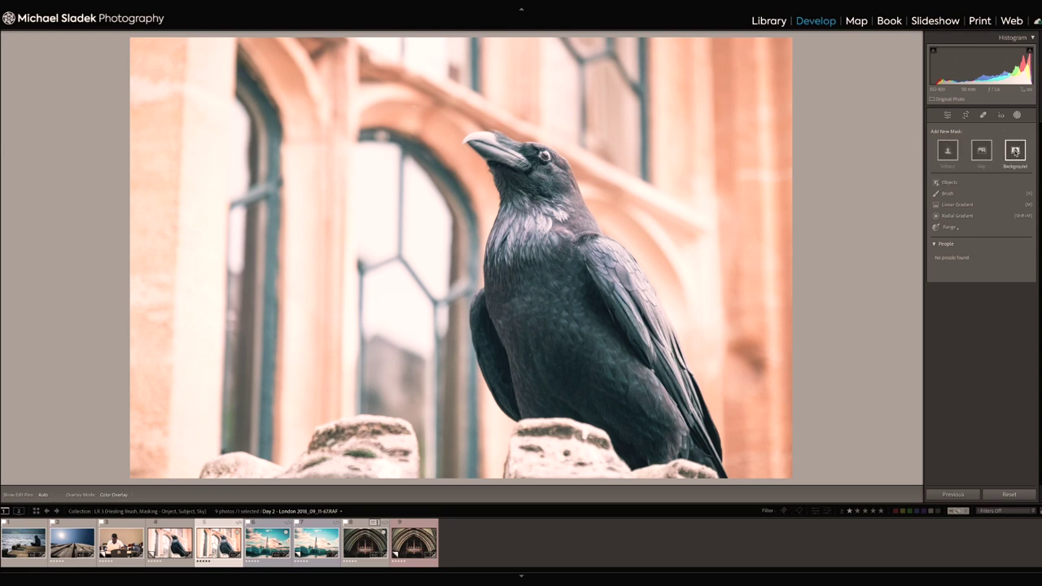
left_click(948, 152)
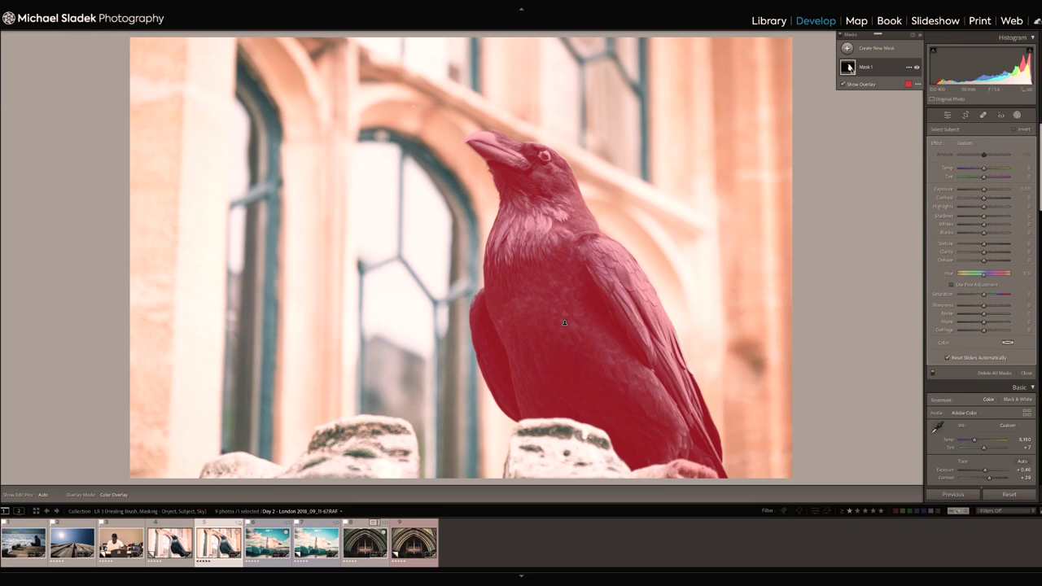
left_click(849, 67)
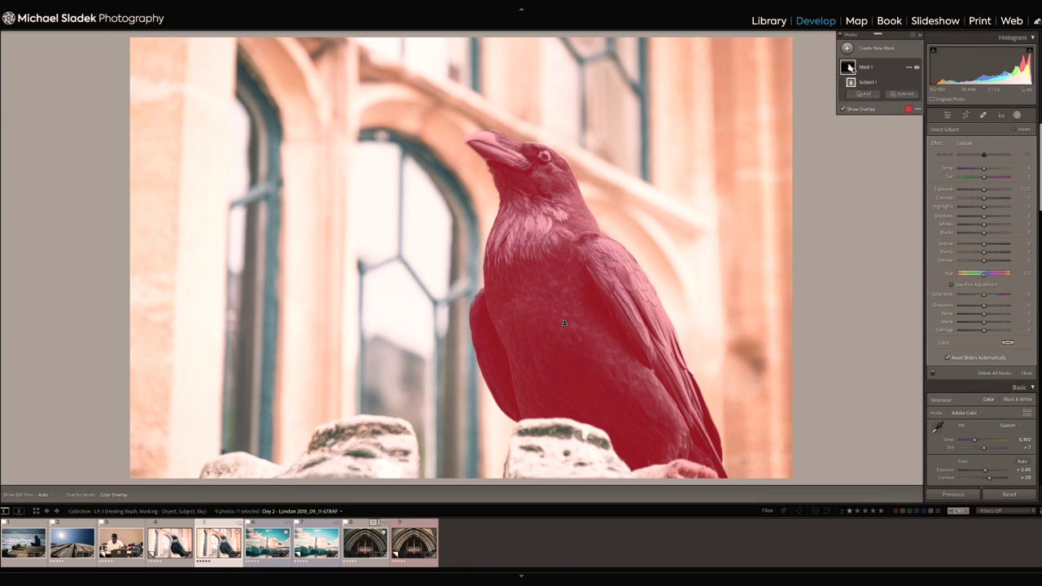
- Subtract the rock beneath the raven's tail from the subject mask with a brush
left_click(905, 95)
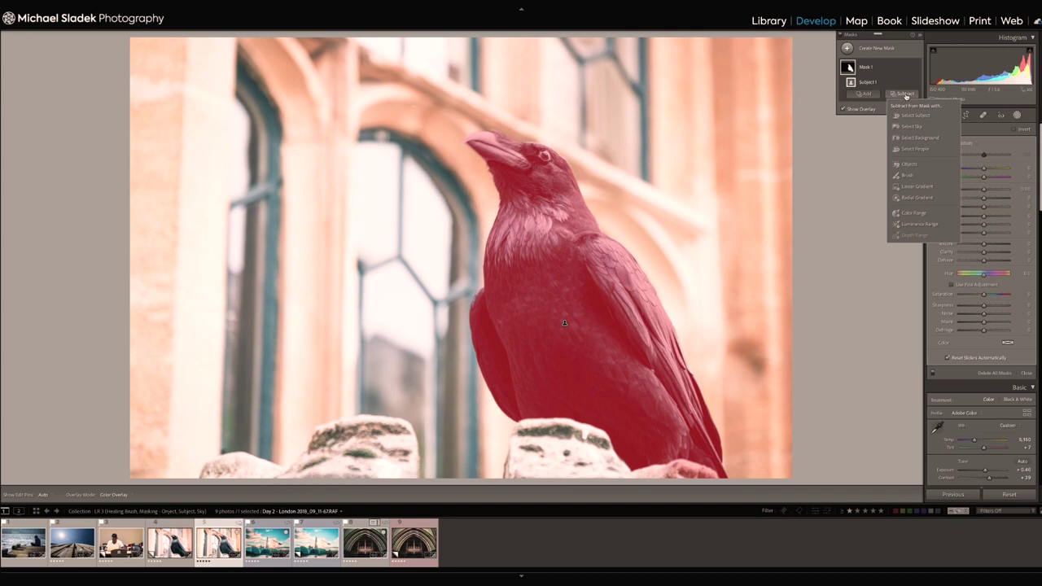
left_click(909, 176)
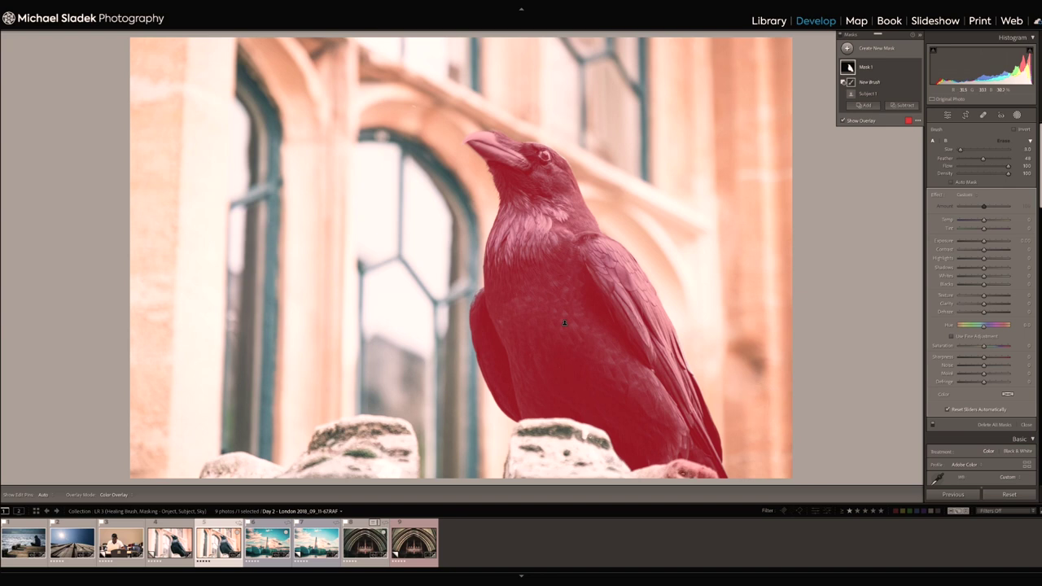
key("h")
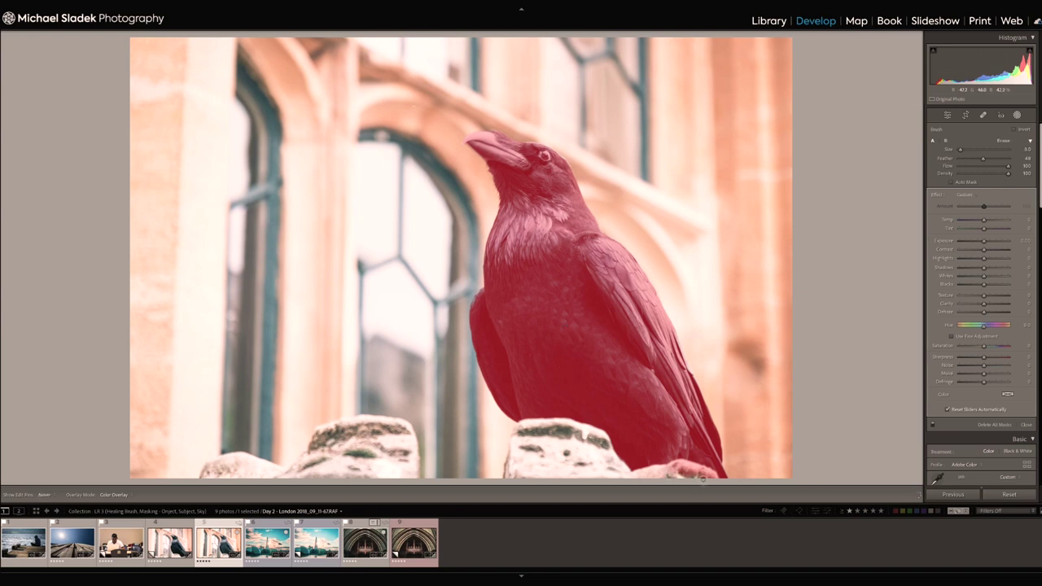
key("h")
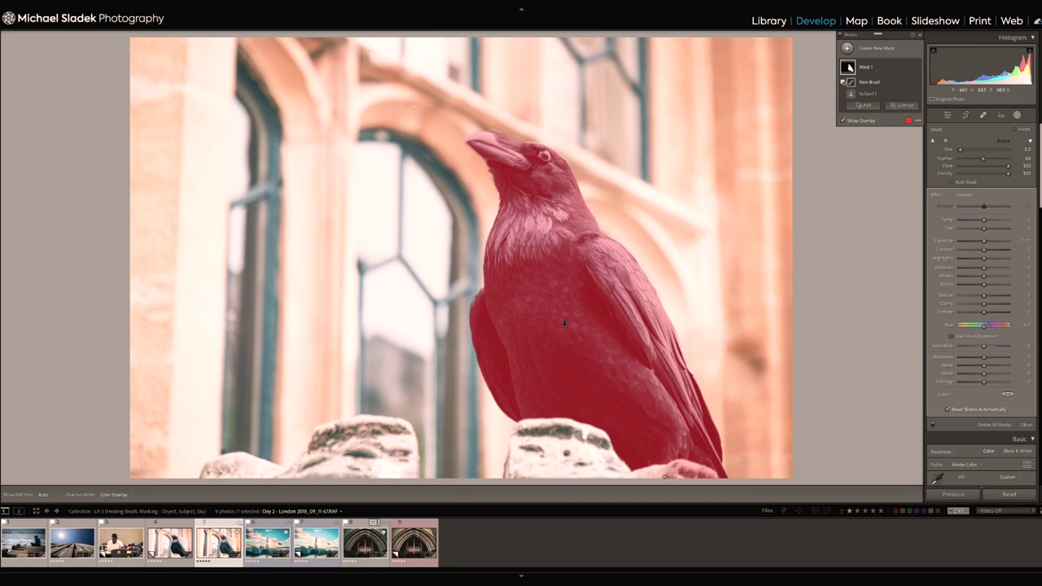
key("h")
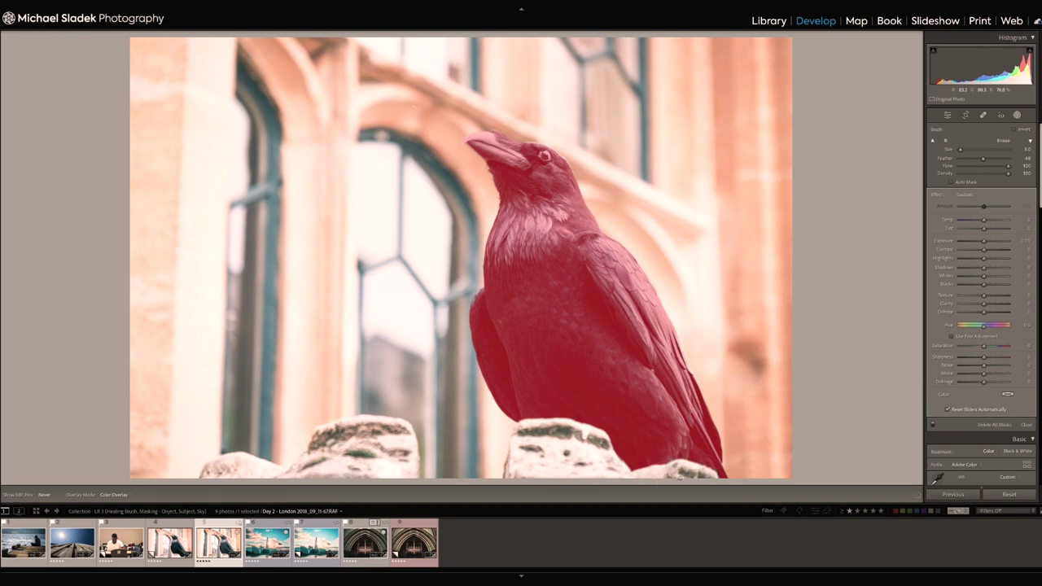
key("h")
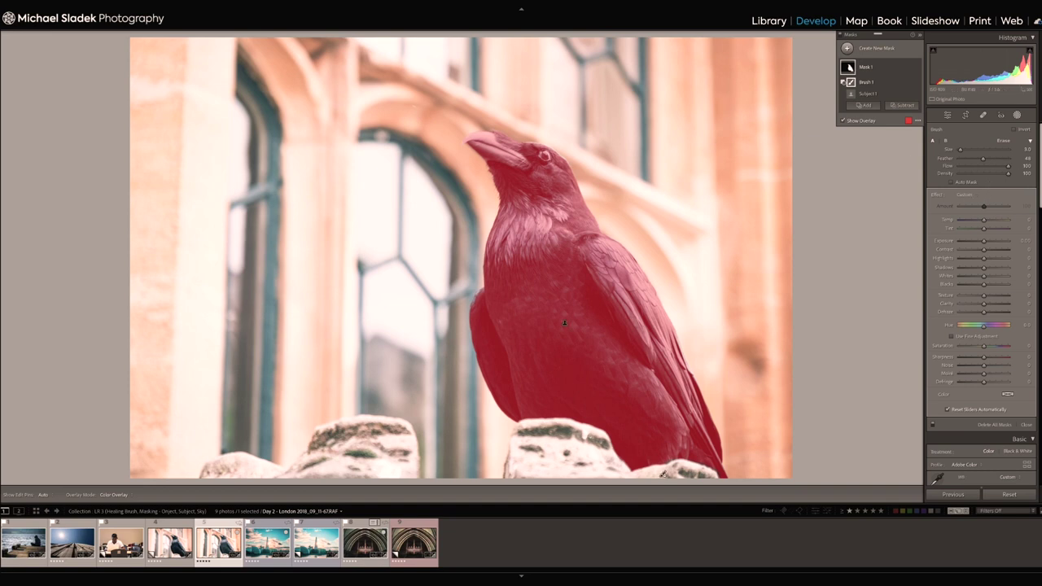
- Set the raven mask's Exposure to -0.57 and Contrast to 20
left_click(849, 68)
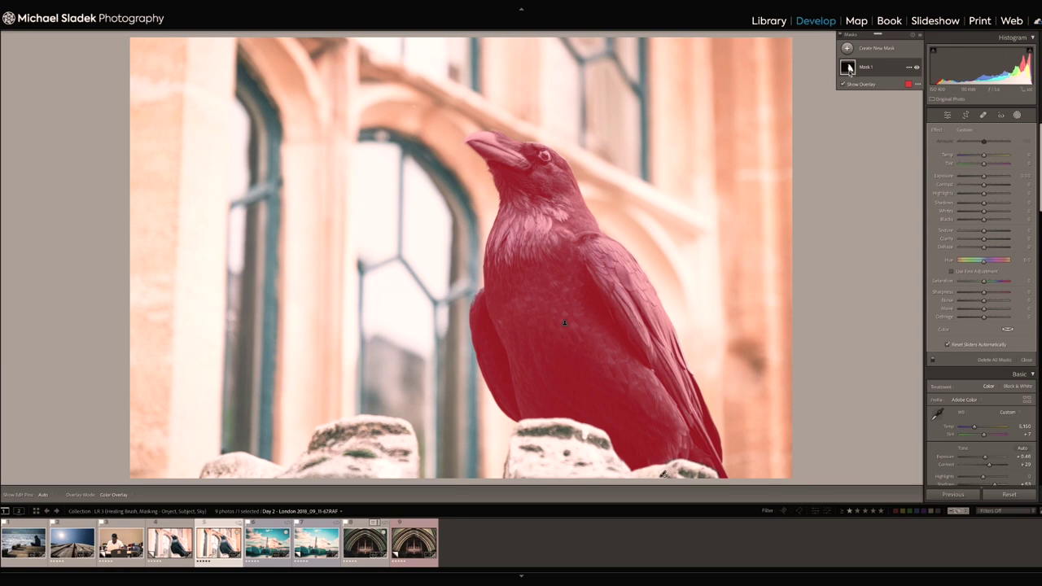
left_click(849, 72)
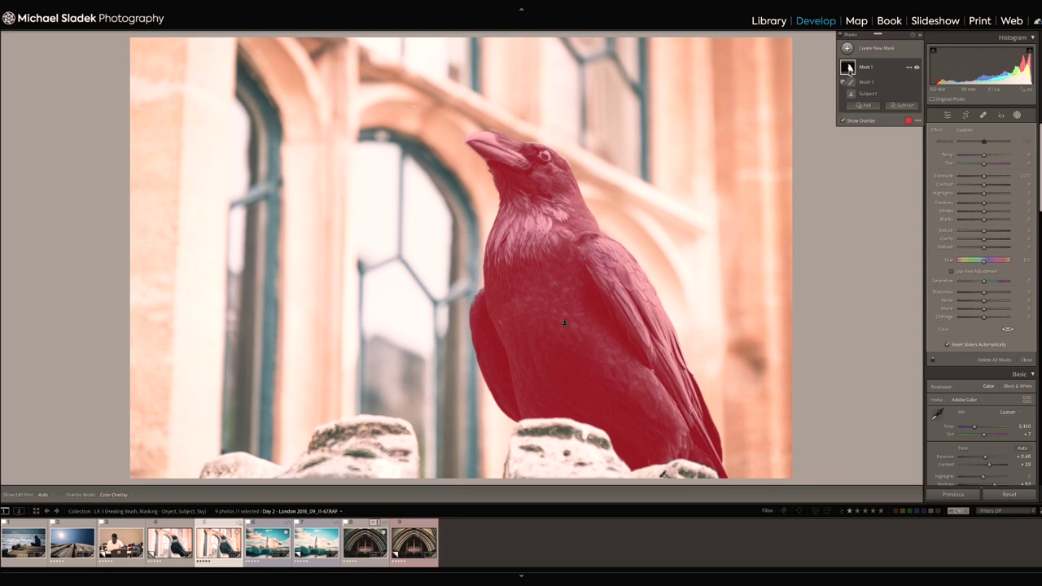
left_click(984, 177)
left_click_drag(984, 177, 982, 177)
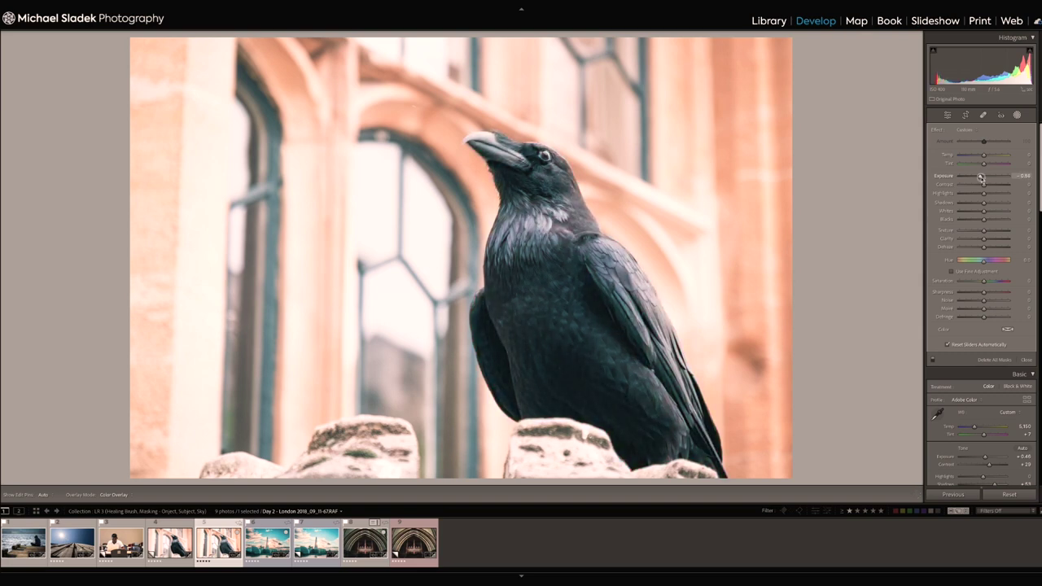
left_click_drag(981, 177, 987, 188)
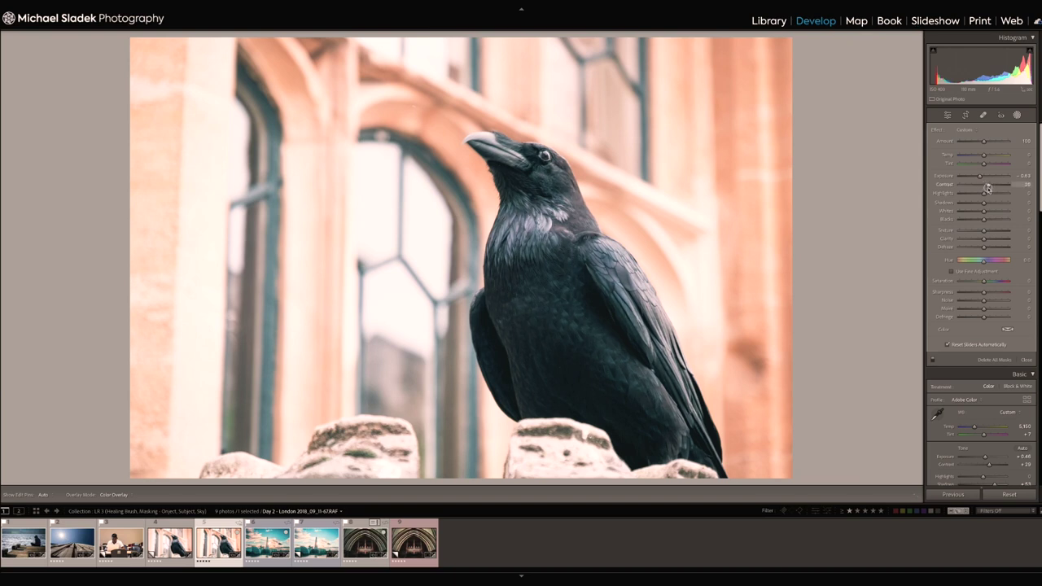
mouse_move(979, 174)
left_mouse_down()
mouse_move(918, 189)
mouse_move(1009, 176)
mouse_move(928, 184)
mouse_move(981, 181)
left_mouse_up()
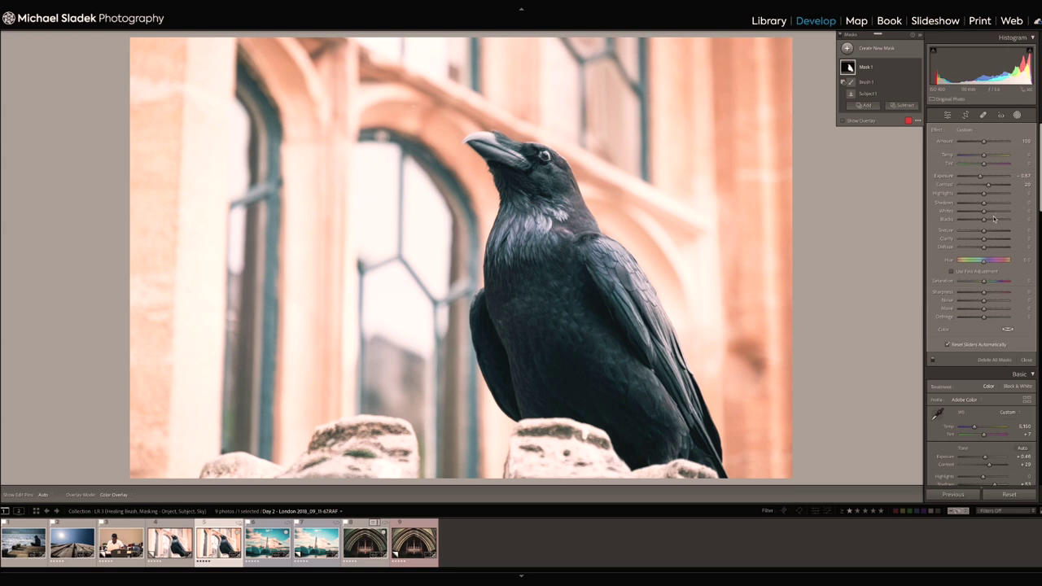
- Set the raven mask's Blacks to -11, Texture to 32 and Clarity to 11
left_click_drag(984, 219, 981, 219)
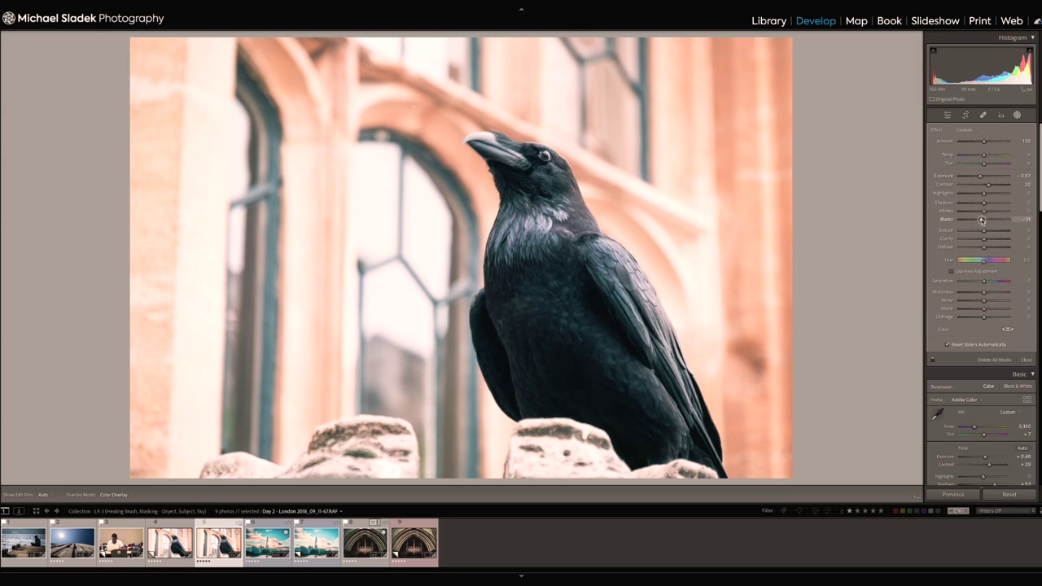
left_click_drag(983, 230, 985, 241)
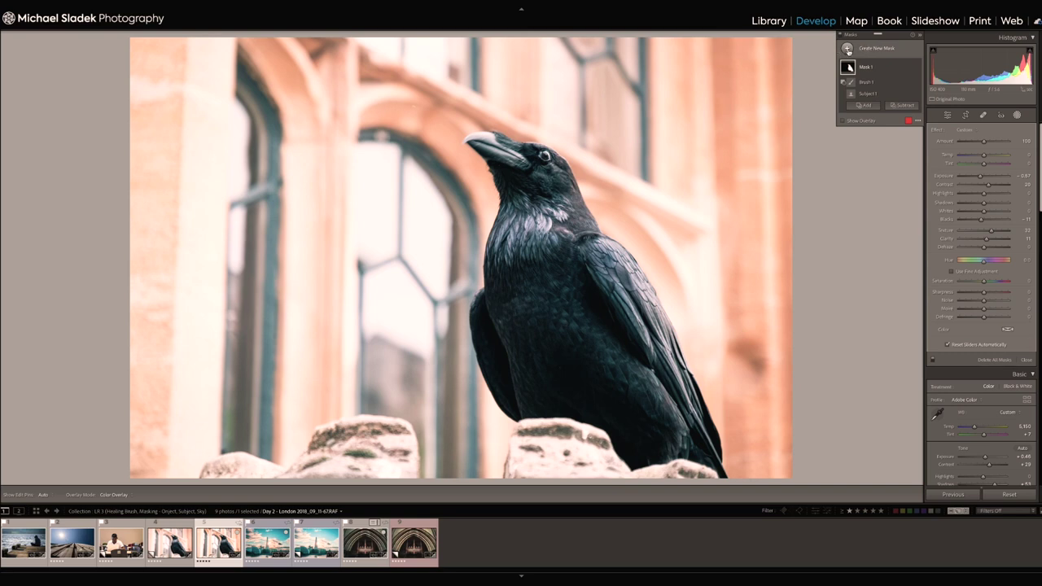
- Add a Select Background mask with Exposure 0.43, Contrast -11 and Saturation -14
left_click(847, 50)
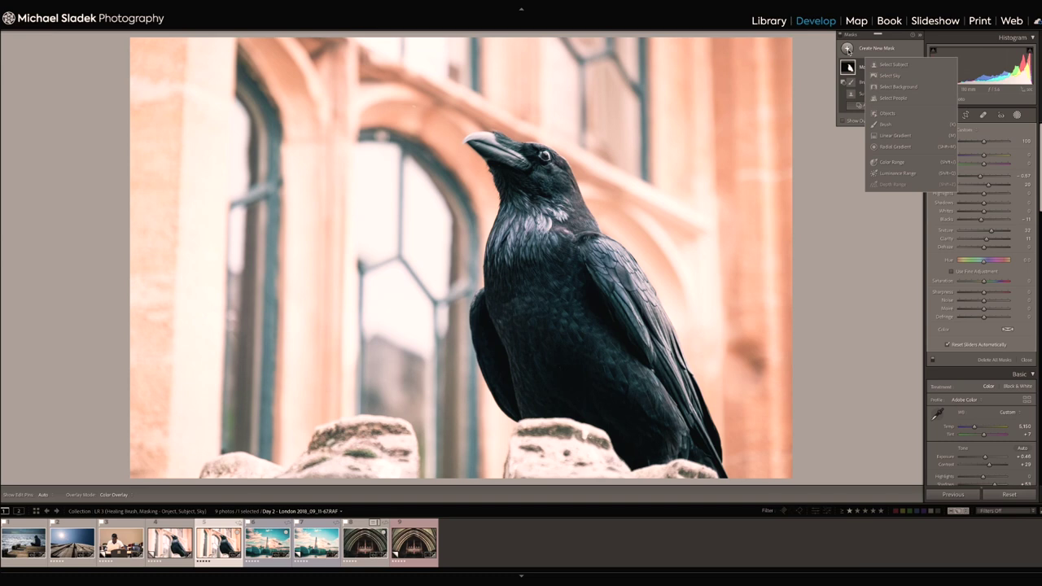
left_click(897, 86)
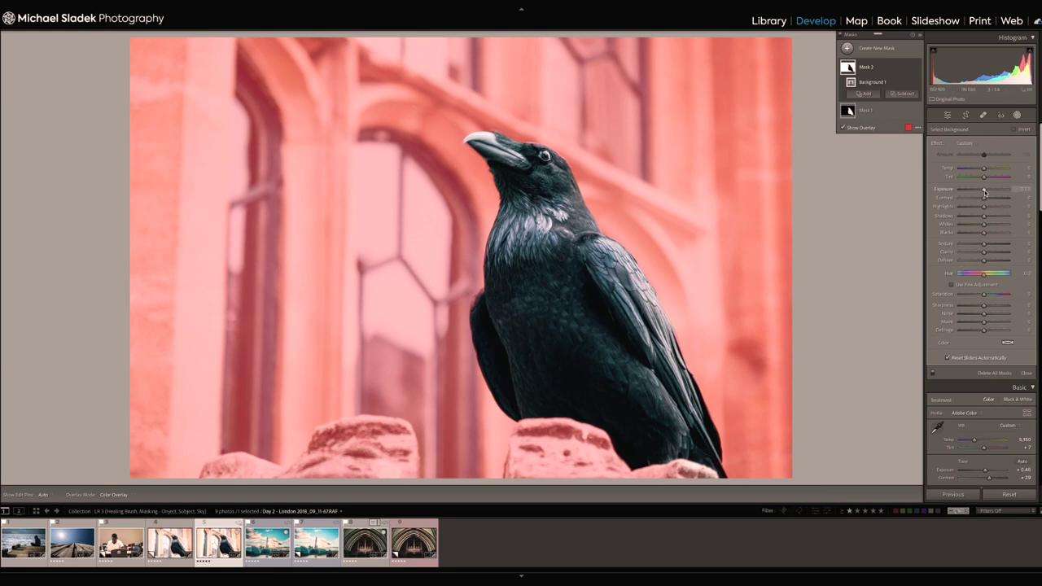
mouse_move(984, 191)
left_mouse_down()
mouse_move(971, 190)
mouse_move(986, 191)
left_mouse_up()
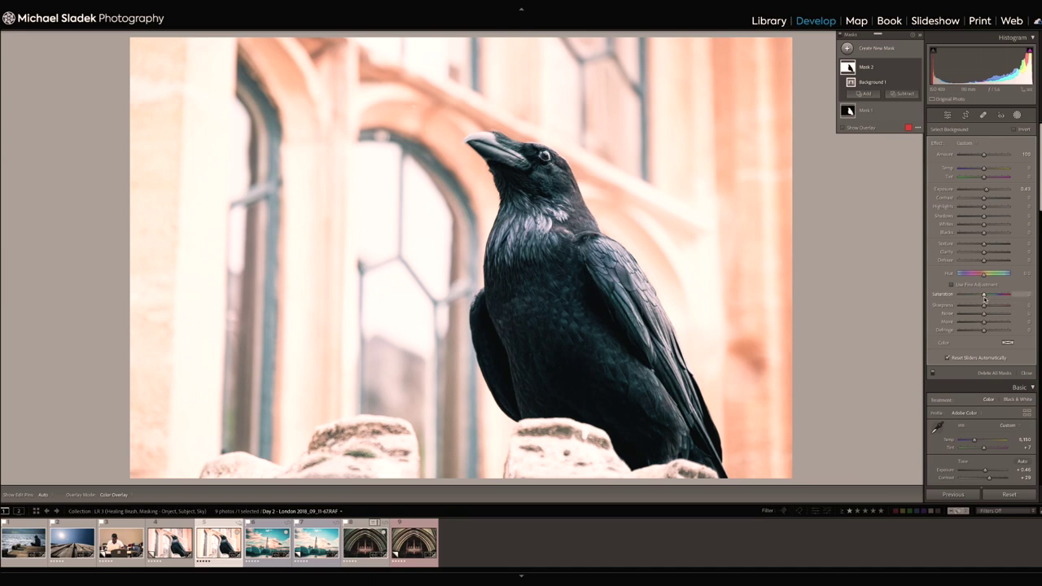
left_click_drag(984, 298, 981, 298)
left_click_drag(984, 200, 981, 199)
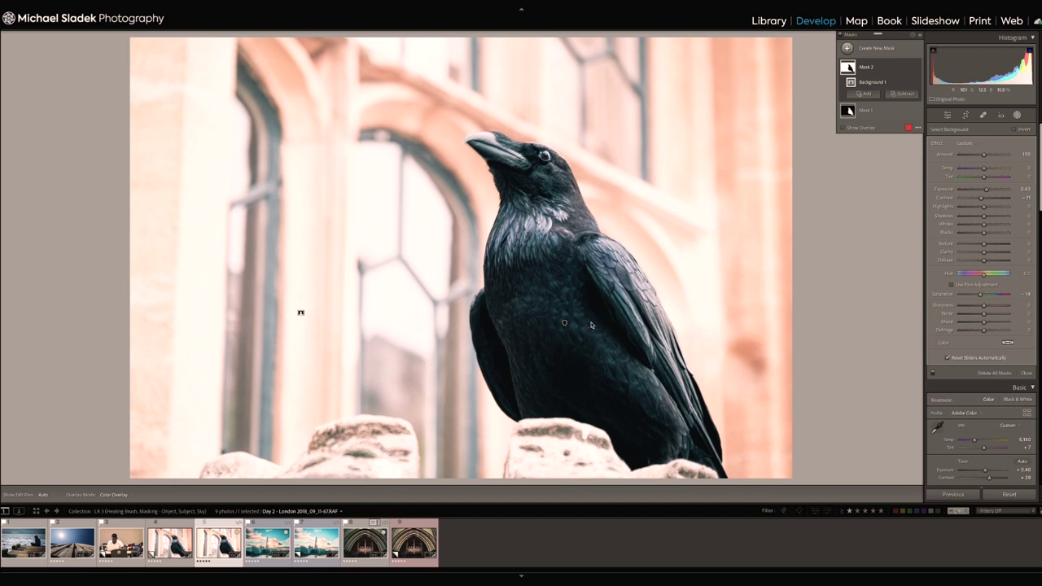
- Reselect the raven mask, raise its Shadows to 25 and return to the global edit settings
mouse_move(565, 325)
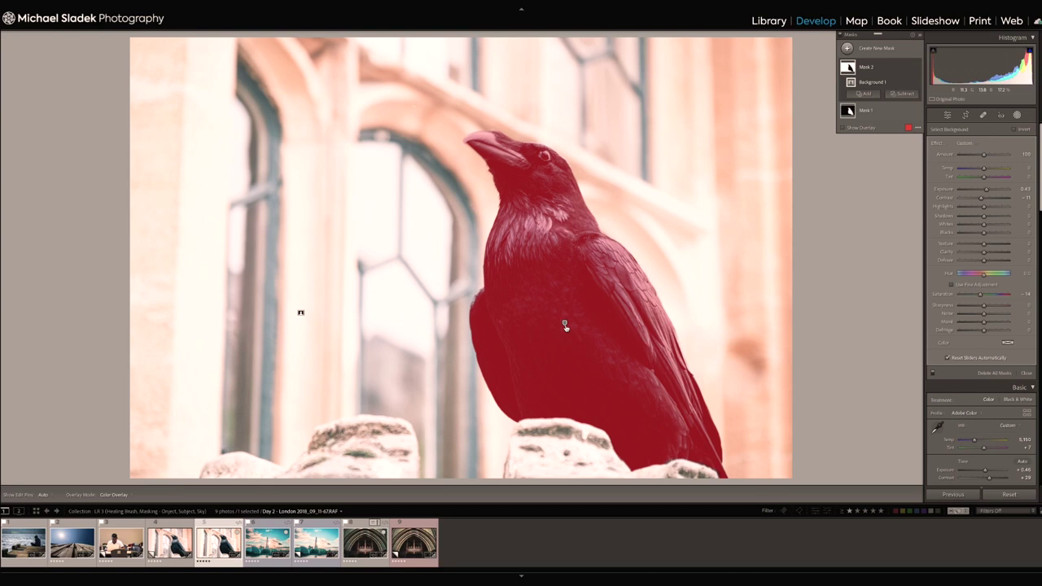
left_click(565, 325)
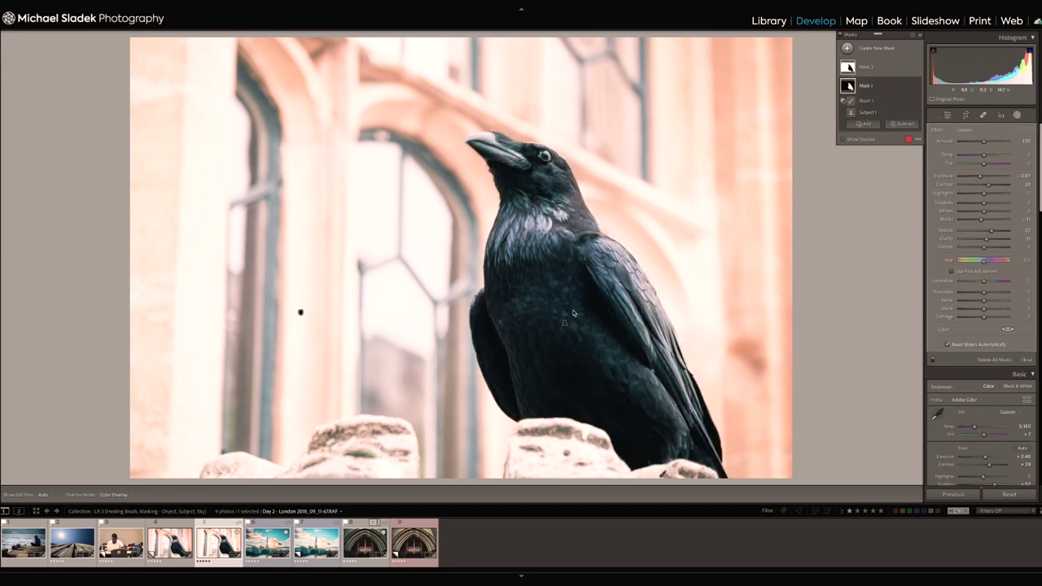
mouse_move(853, 94)
left_click_drag(988, 208, 992, 206)
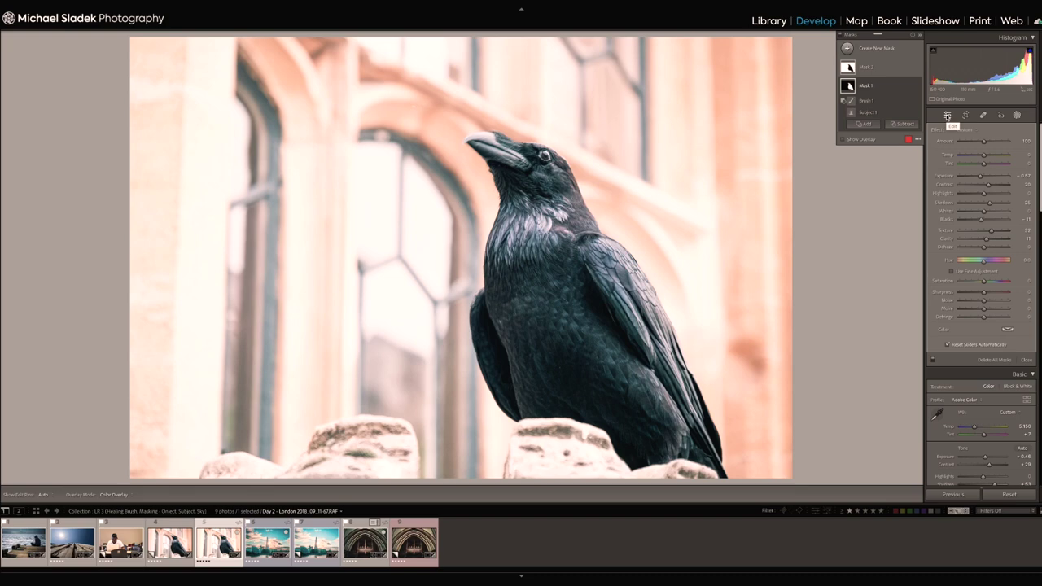
left_click(947, 116)
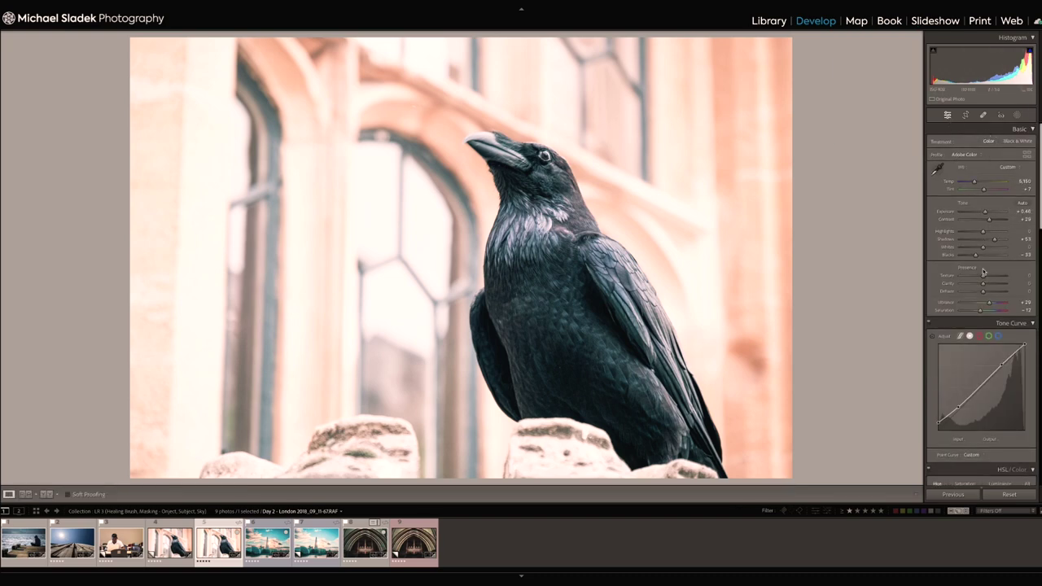
scroll(983, 272, "down", 10)
scroll(981, 358, "up", 10)
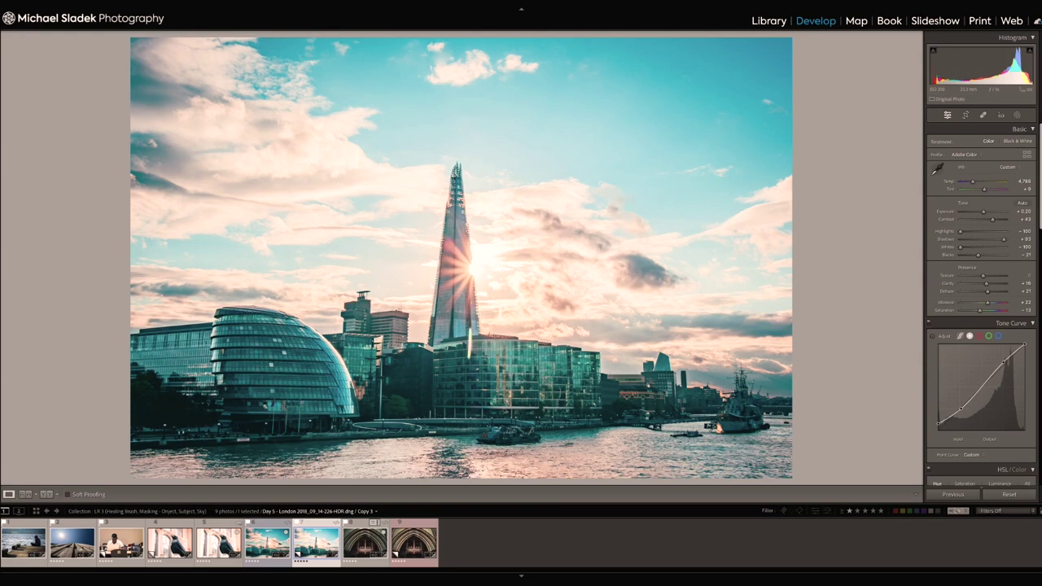
- Add a Select Sky mask to the London skyline photo and lower its Exposure to -0.90
left_click(1018, 117)
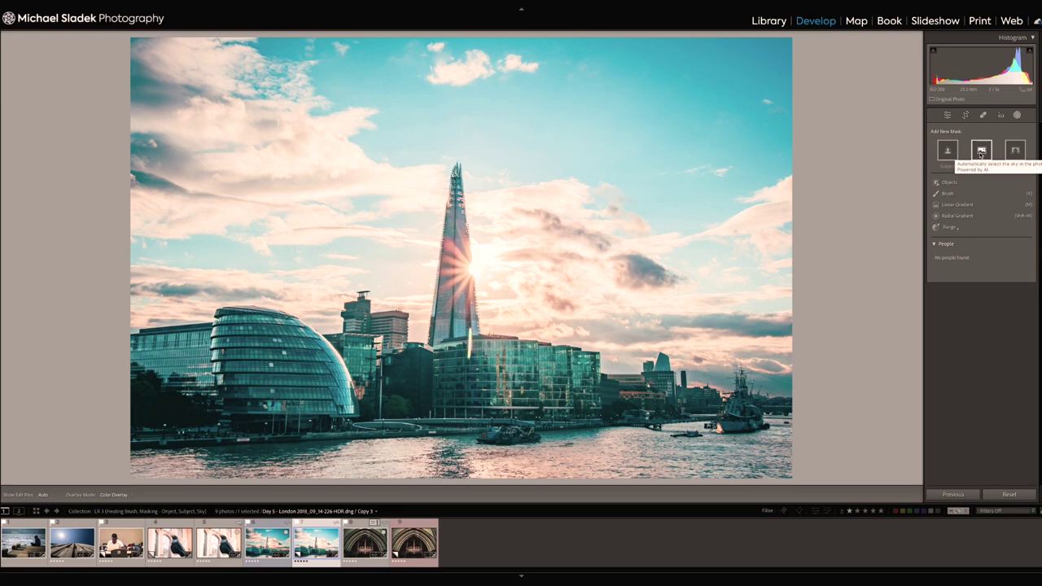
left_click(981, 151)
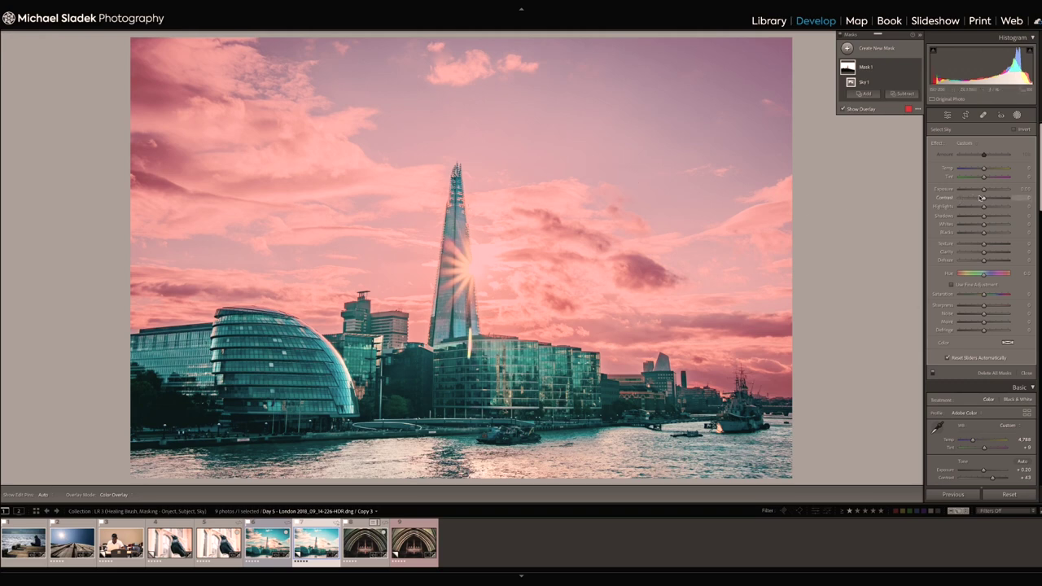
mouse_move(983, 189)
left_mouse_down()
mouse_move(961, 195)
mouse_move(981, 197)
left_mouse_up()
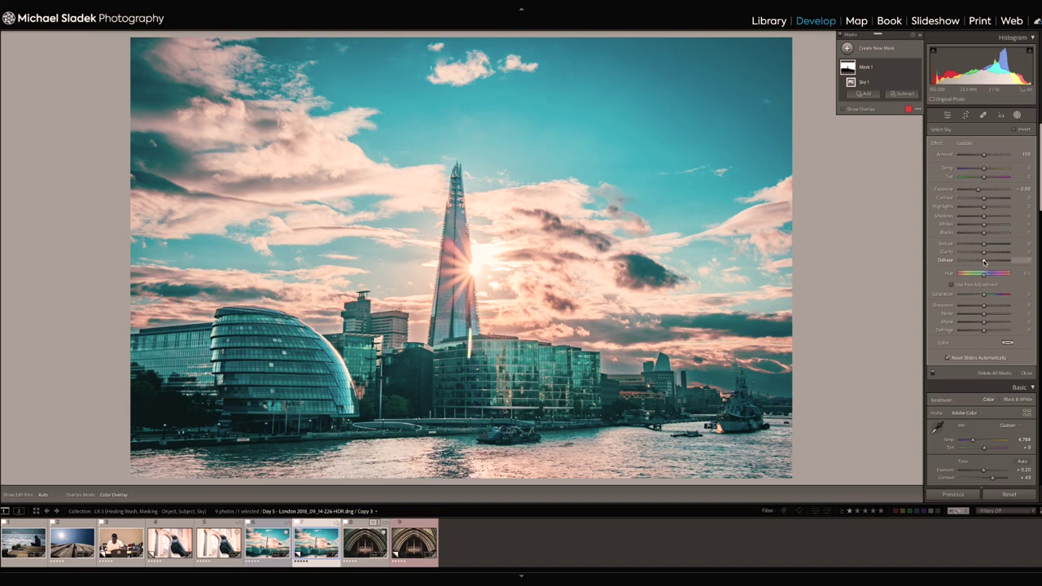
- Set the sky mask's Dehaze to 14 and Contrast to 10
mouse_move(983, 262)
left_mouse_down()
mouse_move(1012, 260)
mouse_move(987, 262)
left_mouse_up()
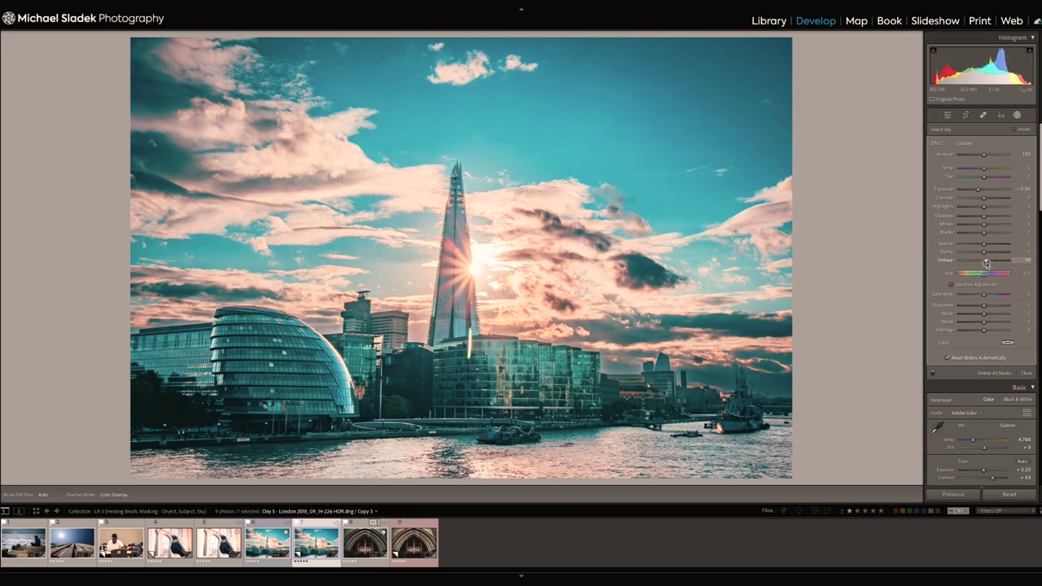
left_click_drag(987, 263, 987, 263)
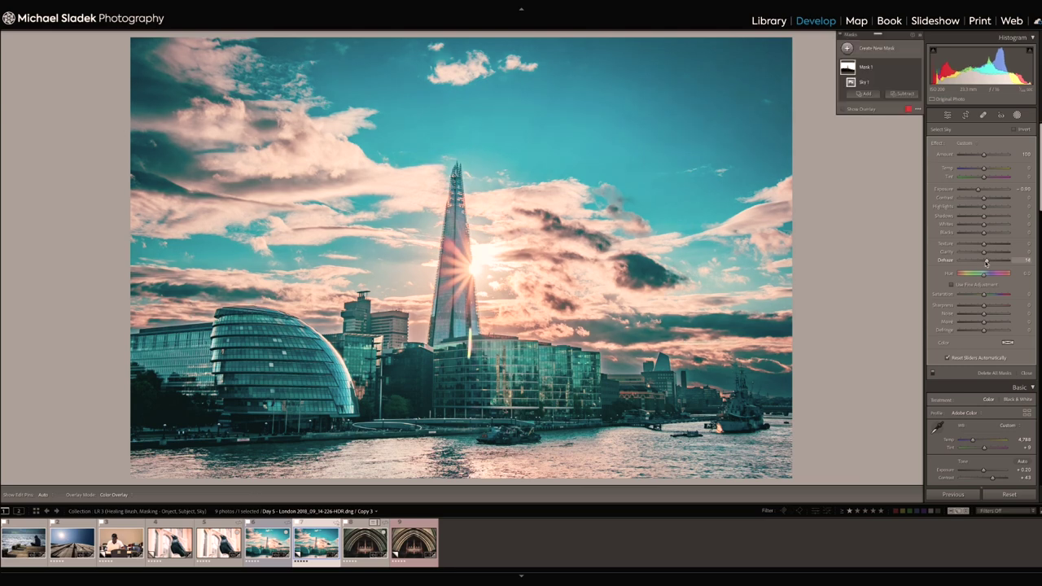
left_click_drag(984, 205, 984, 207)
- Hide and show the sky mask component to compare before and after, and set the mask's Exposure to -0.70
left_click(917, 83)
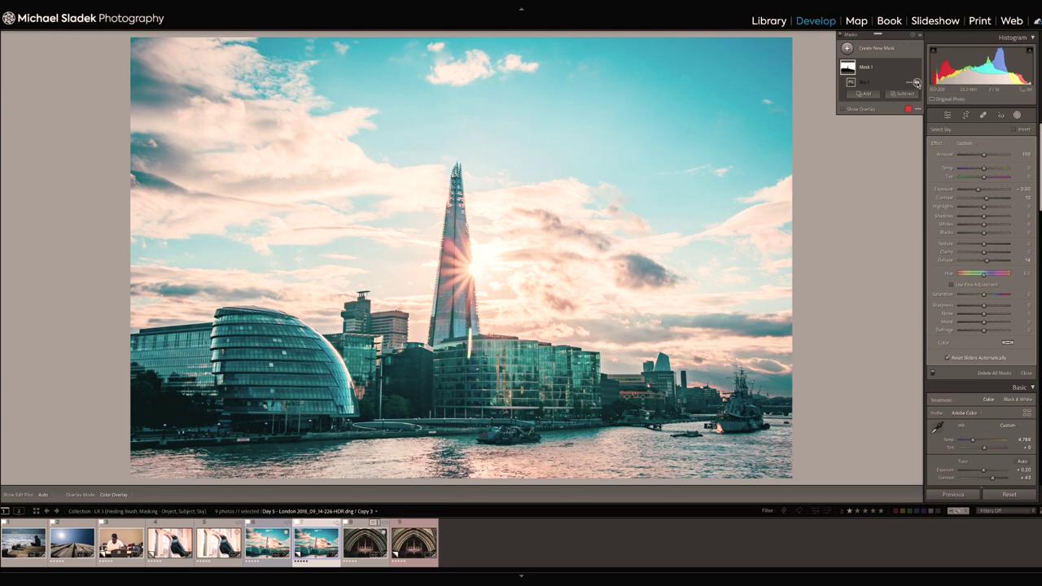
left_click(916, 84)
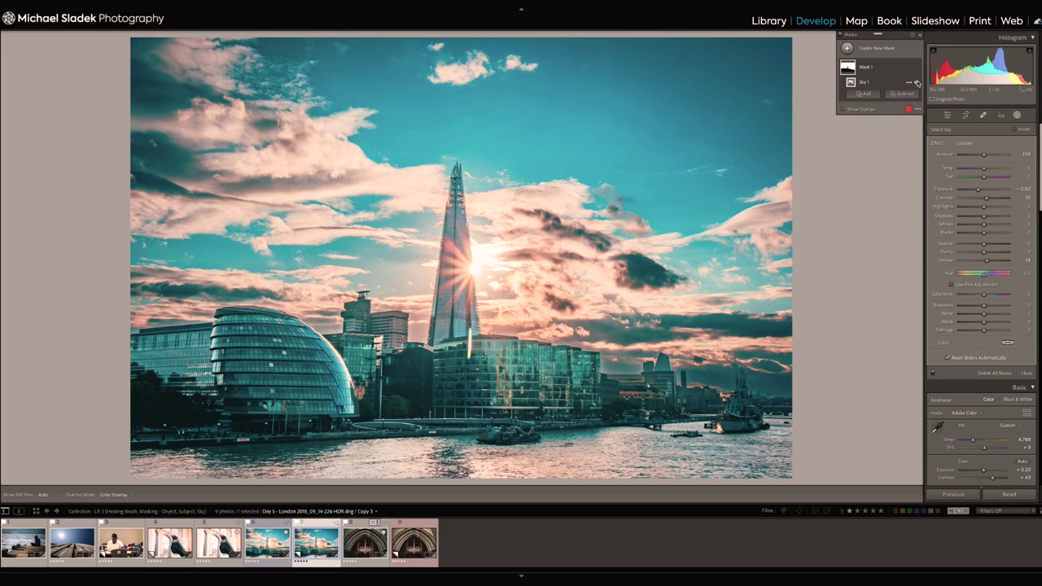
left_click(916, 83)
left_click(917, 83)
left_click_drag(978, 192, 980, 192)
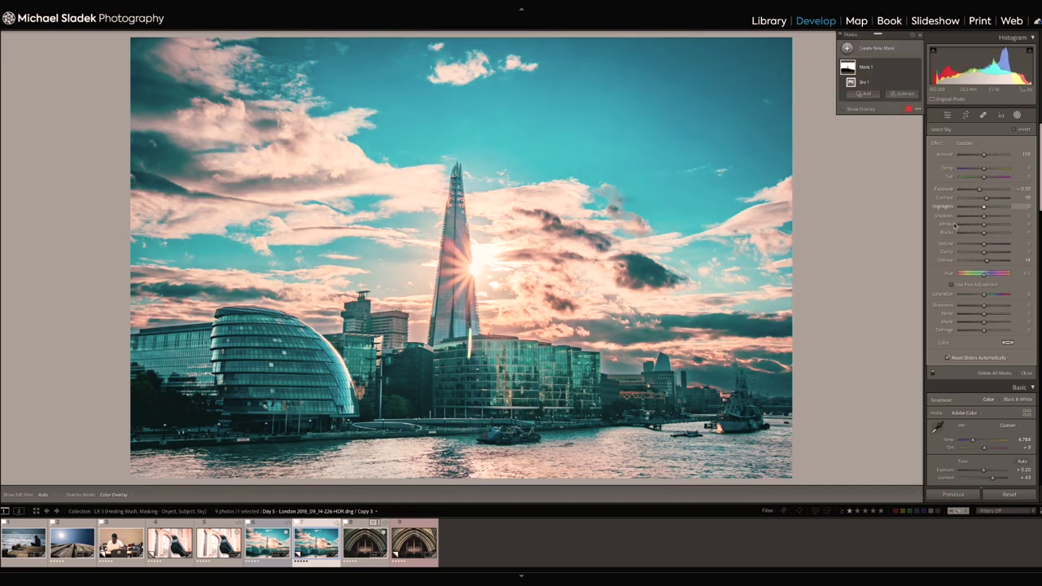